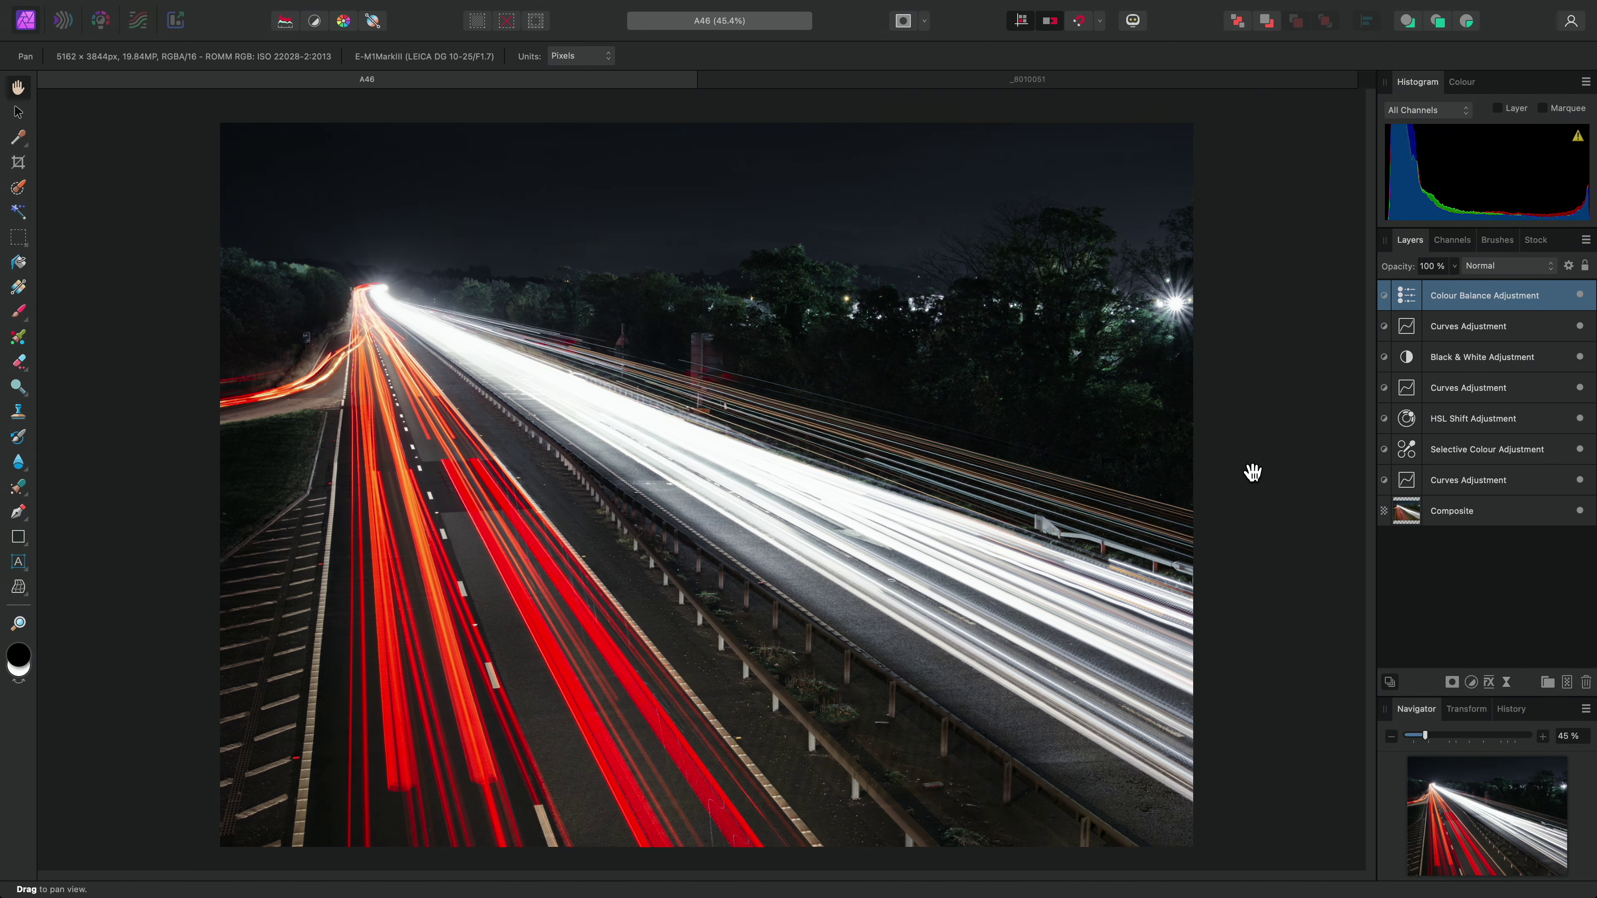
Add a Curves layer and bow its Master curve strongly upward to brighten the light-trail photo
{"action": "key", "text": "super+m"}
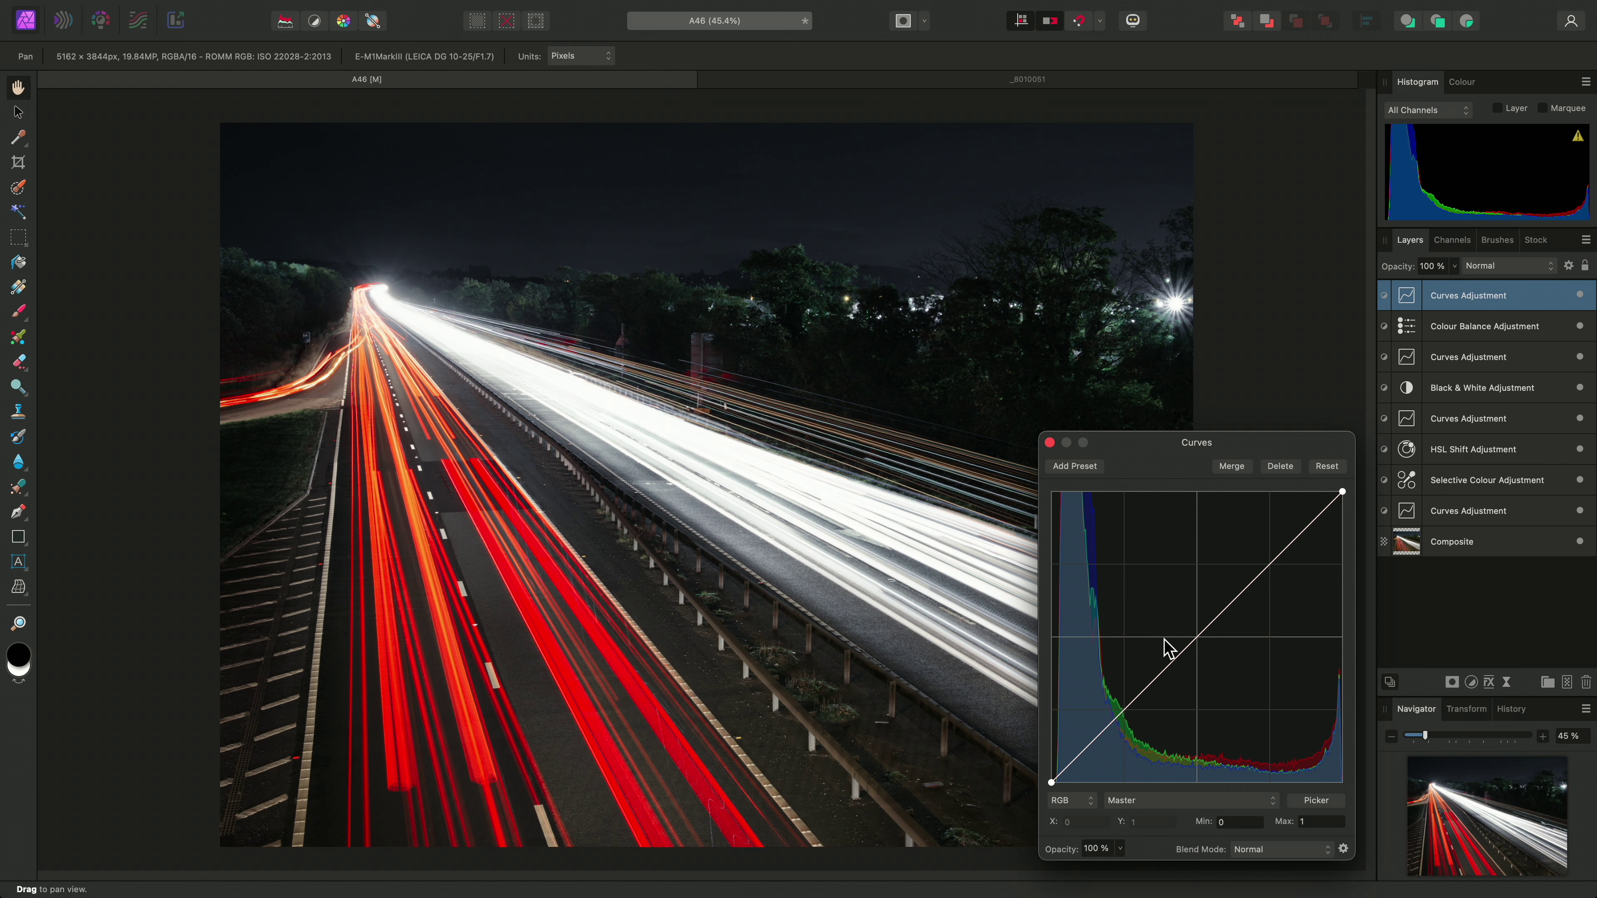
{"action": "left_click_drag", "start_coordinate": [1127, 708], "coordinate": [1086, 700]}
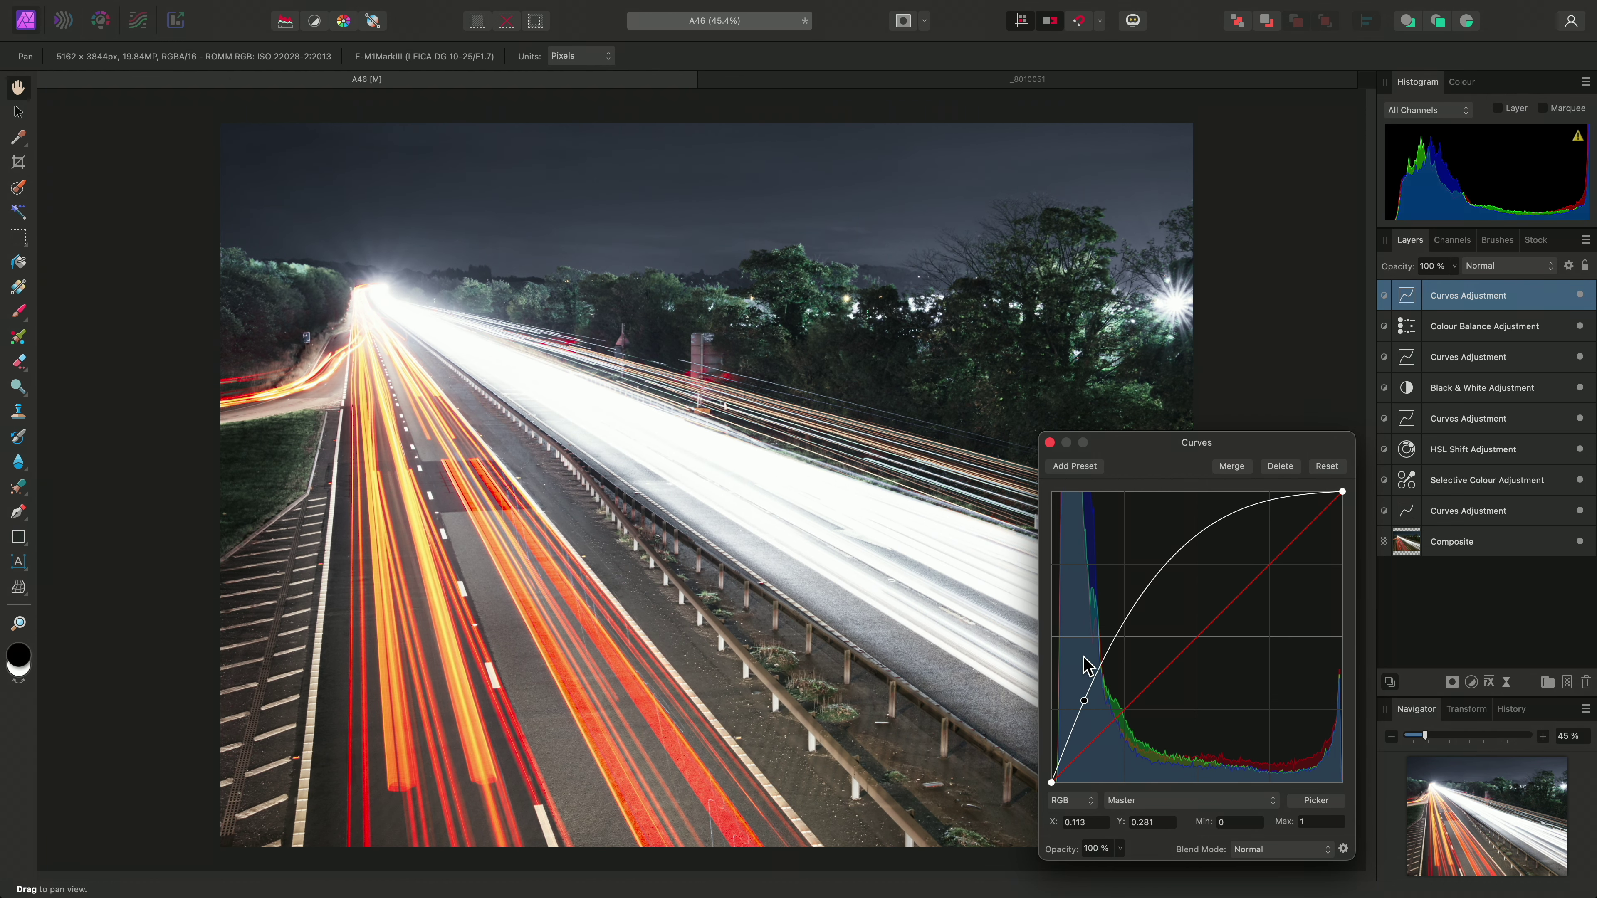
{"action": "left_click", "coordinate": [1049, 442]}
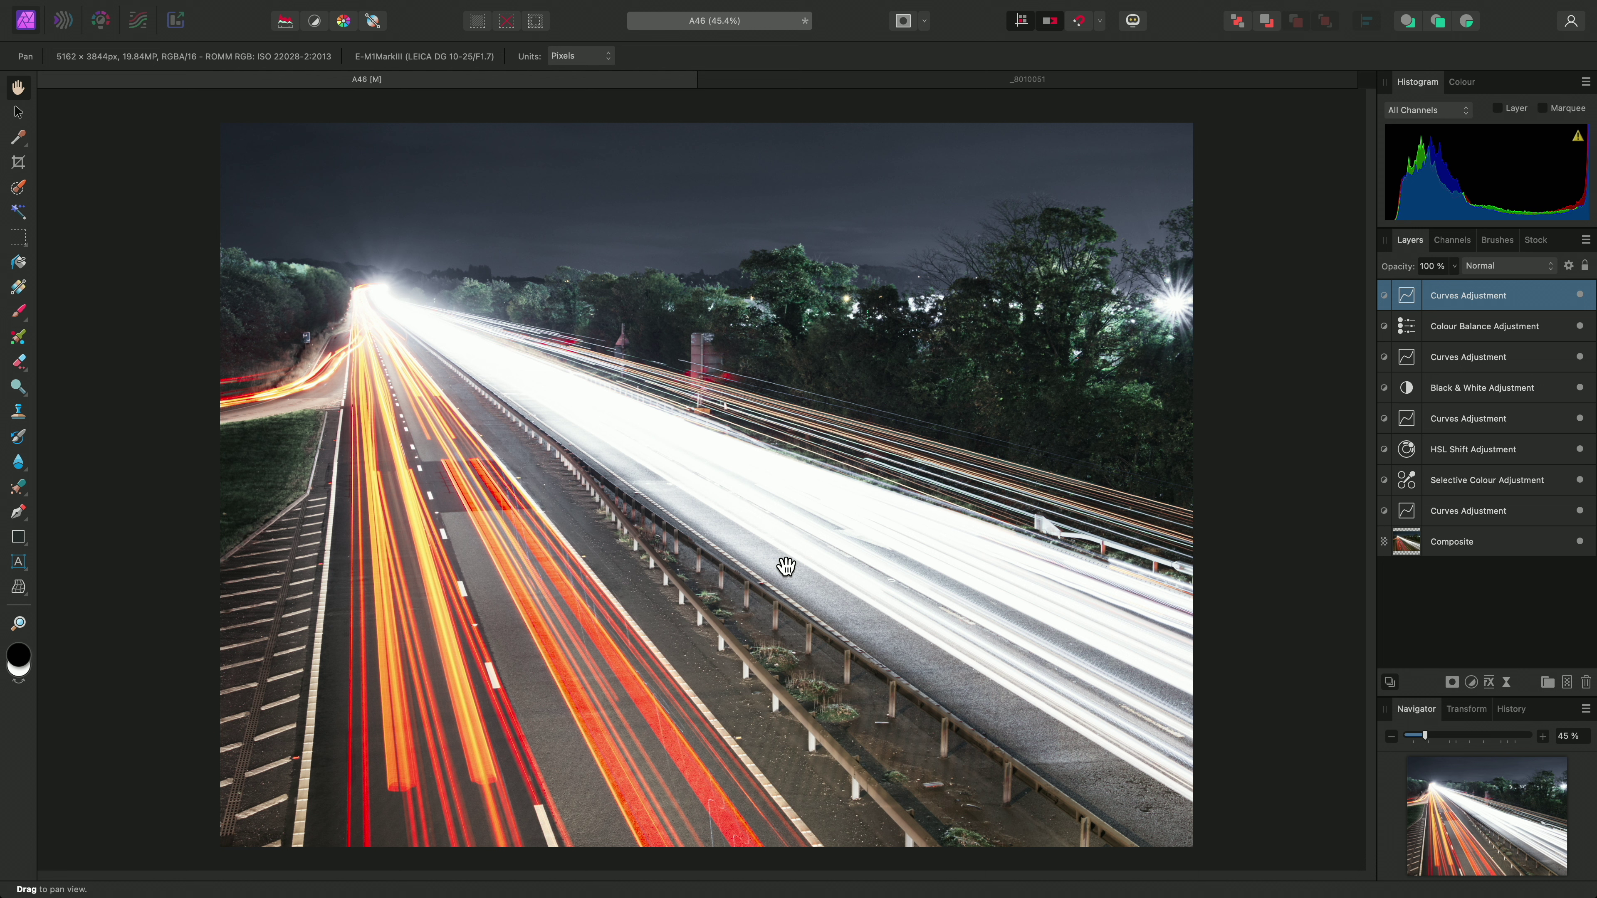
Attach a Luminosity Range live mask to the brightening Curves layer and expand it in Layers
{"action": "left_click", "coordinate": [339, 10]}
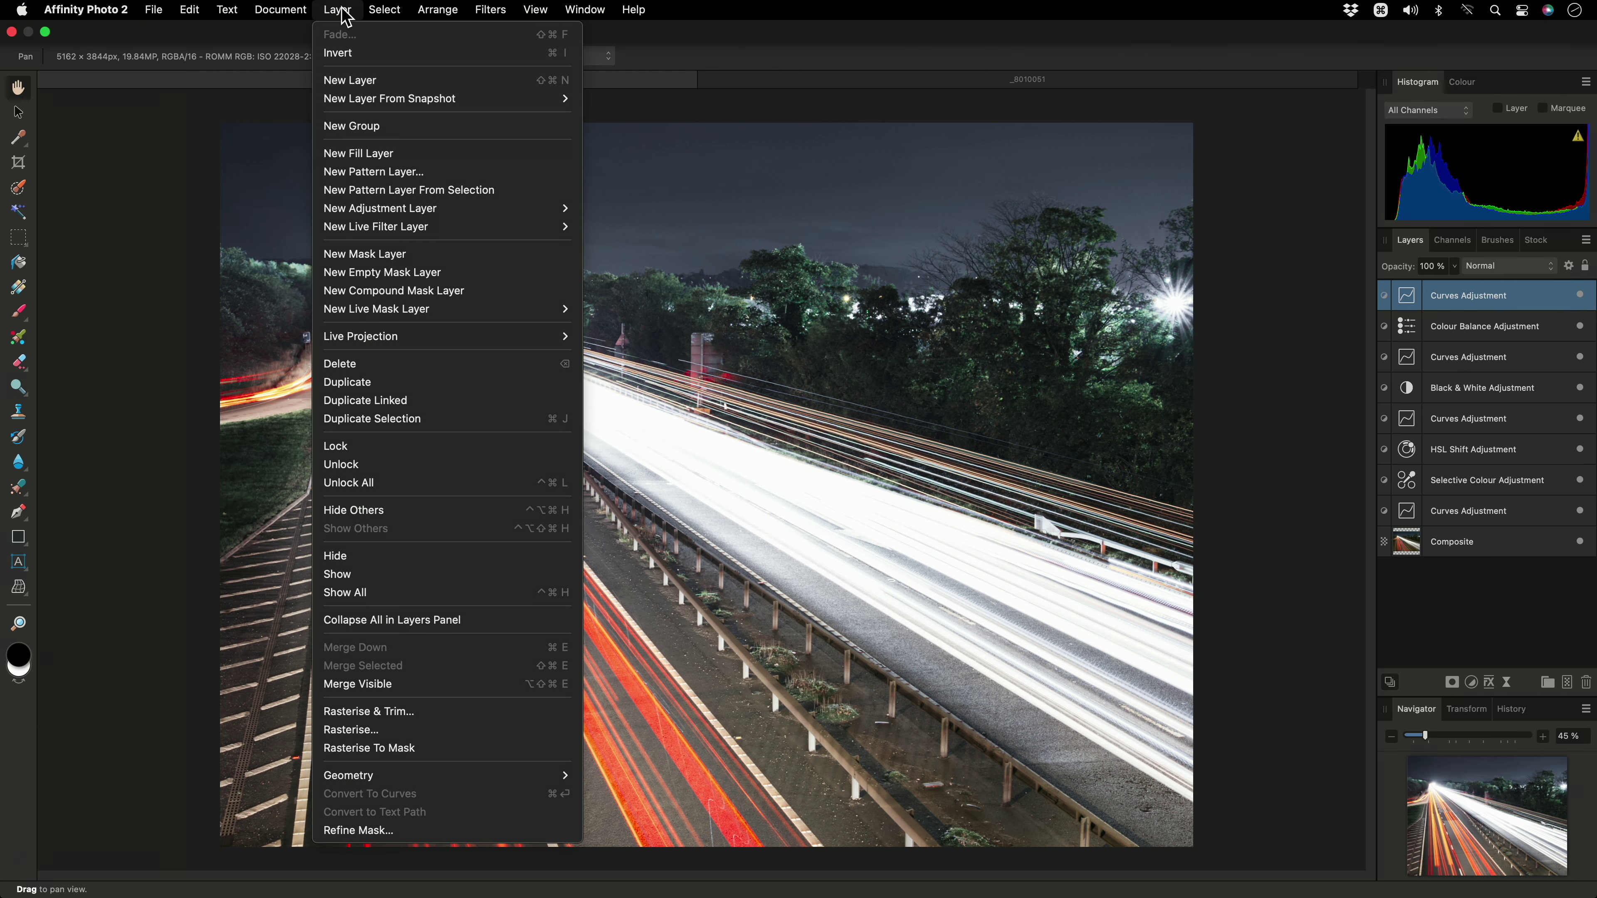
{"action": "mouse_move", "coordinate": [509, 309]}
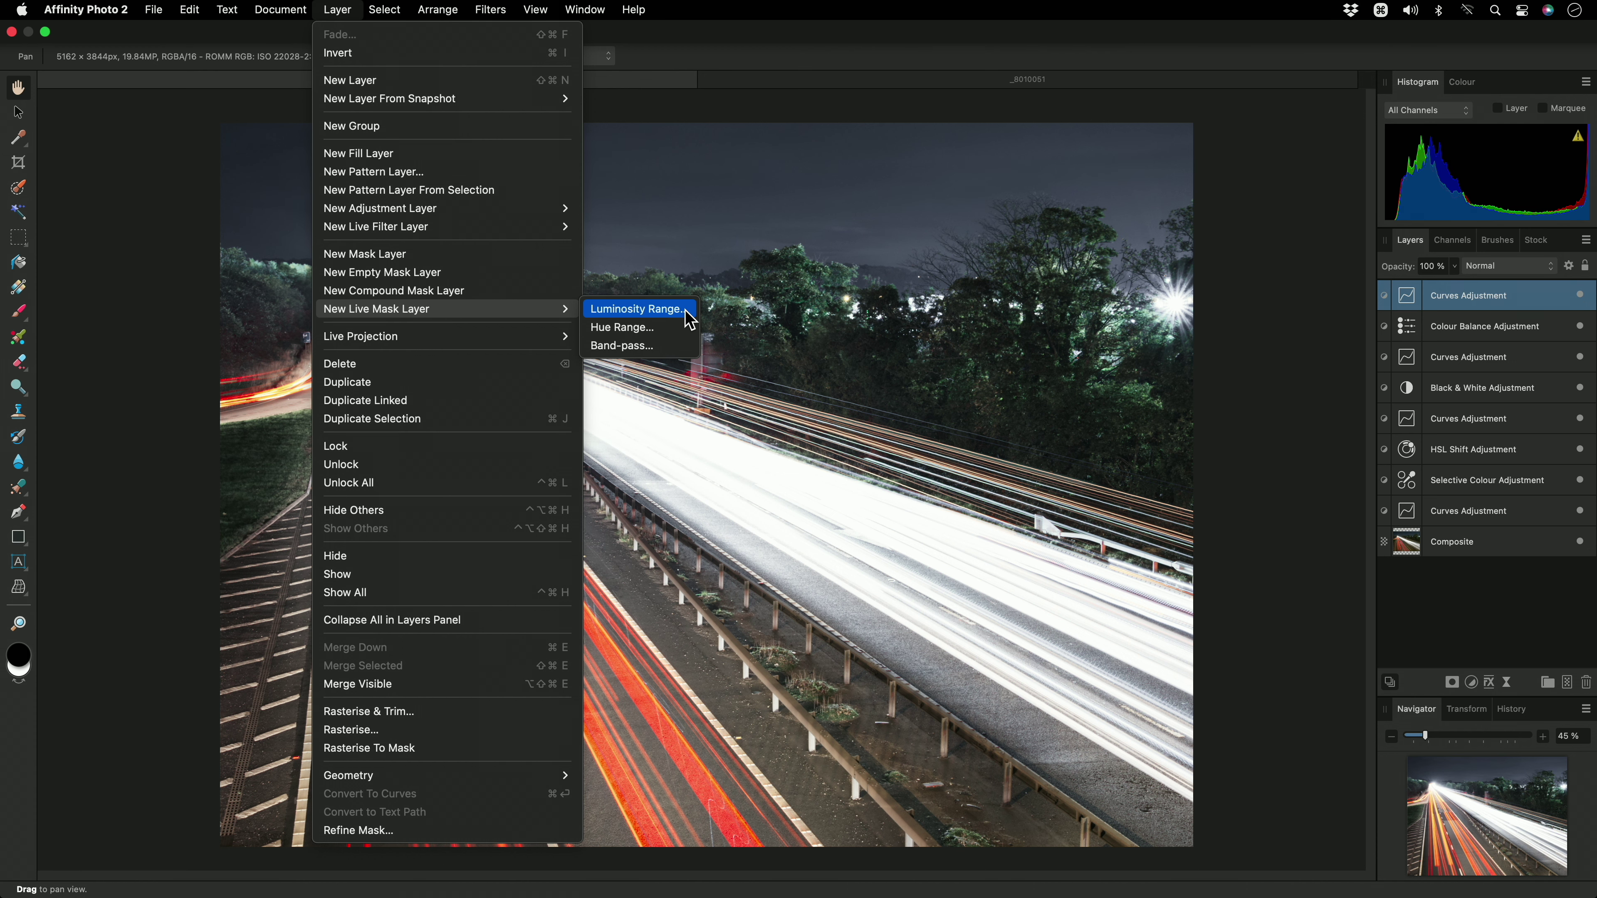
{"action": "left_click", "coordinate": [690, 321]}
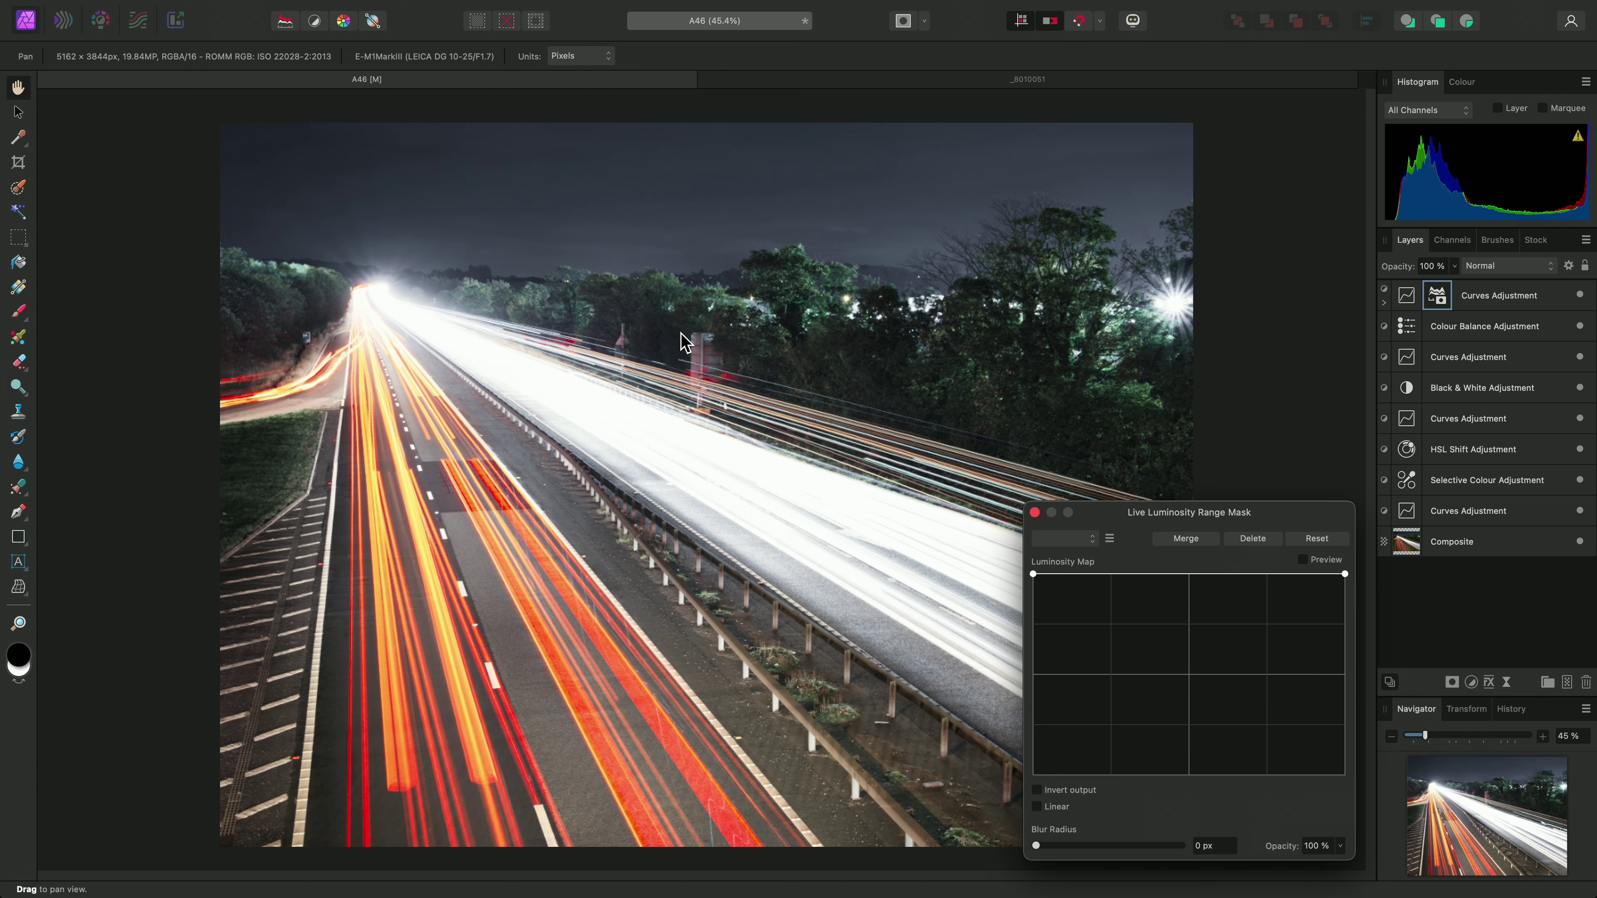
{"action": "left_click", "coordinate": [1383, 304]}
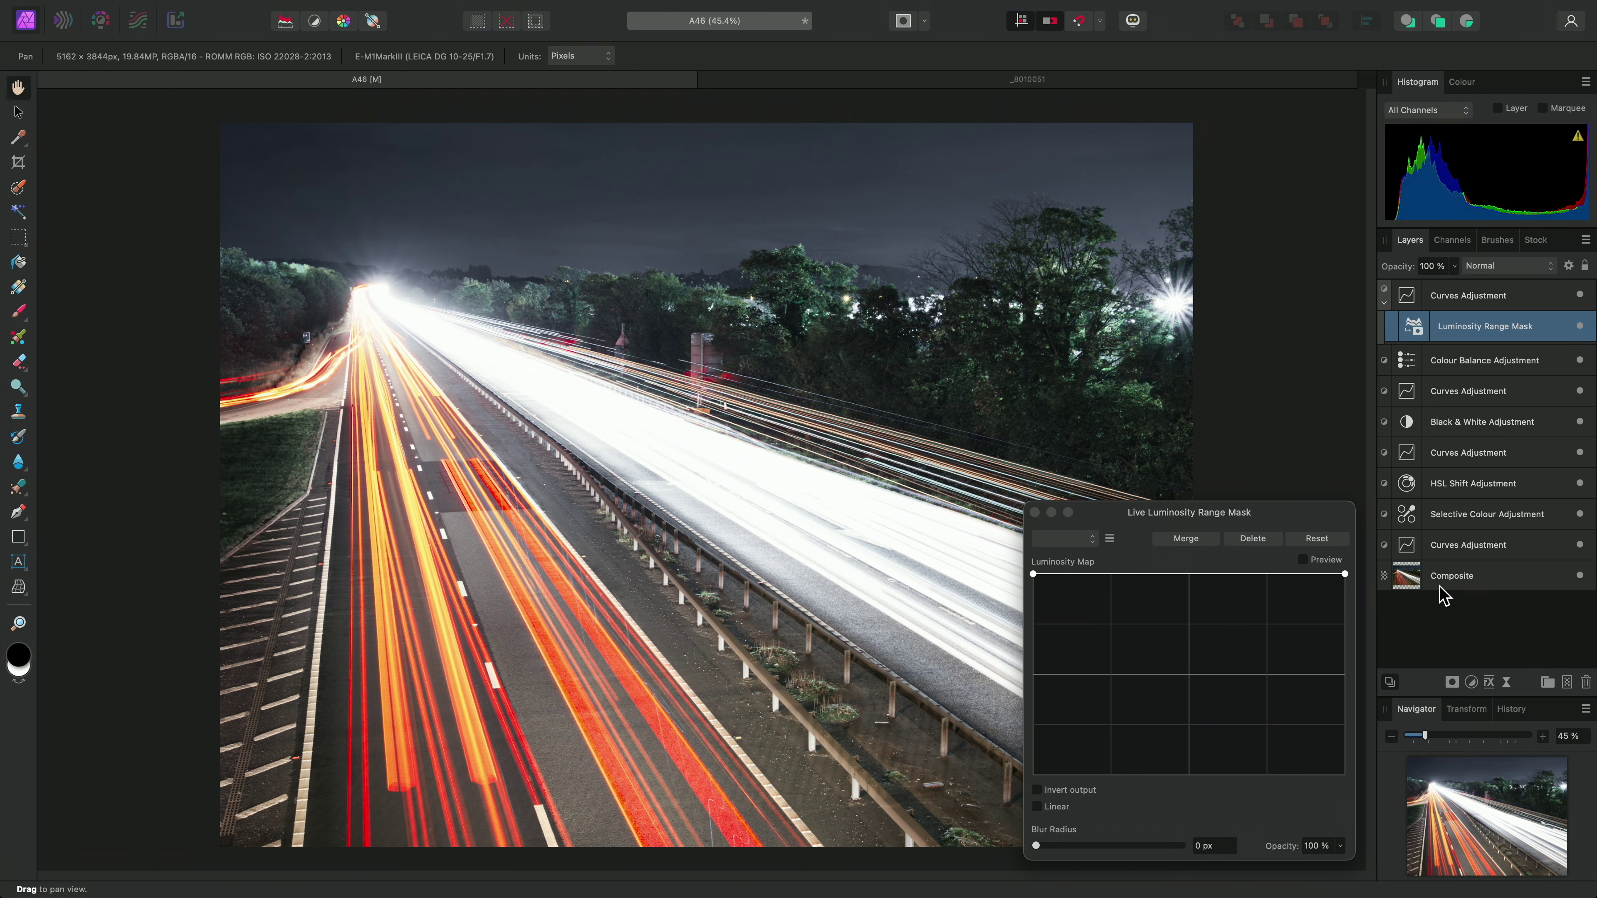
Drop the map's top-right point, bend it into a descending S-curve, and turn on Invert output
{"action": "left_click_drag", "start_coordinate": [1346, 575], "coordinate": [1358, 775]}
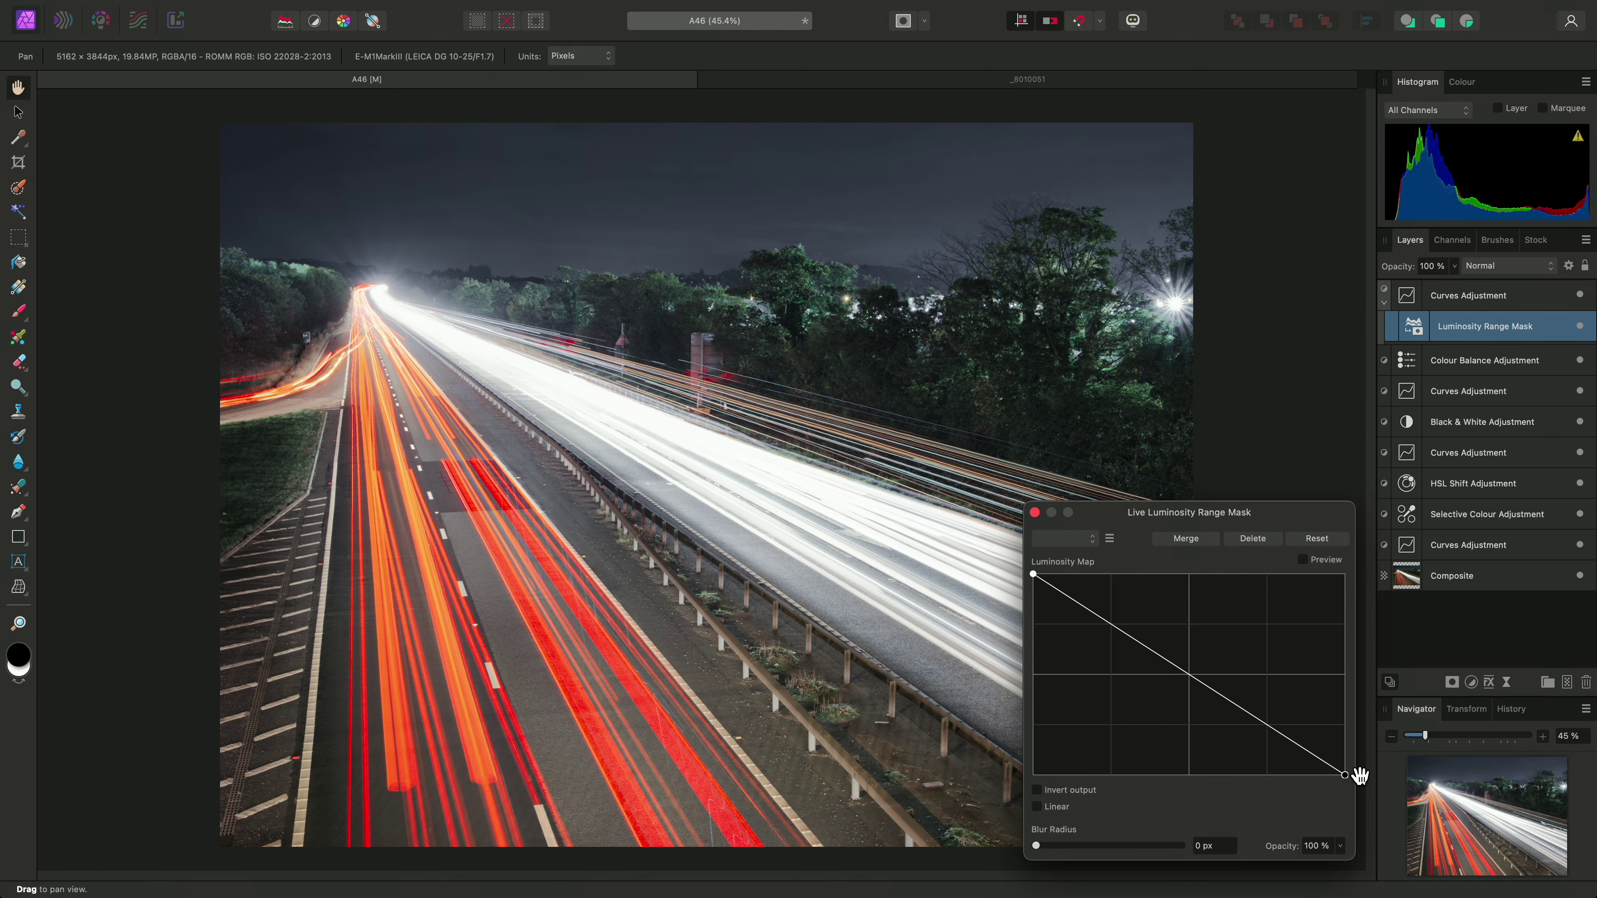
{"action": "scroll", "coordinate": [833, 529], "scroll_direction": "up", "scroll_amount": 5}
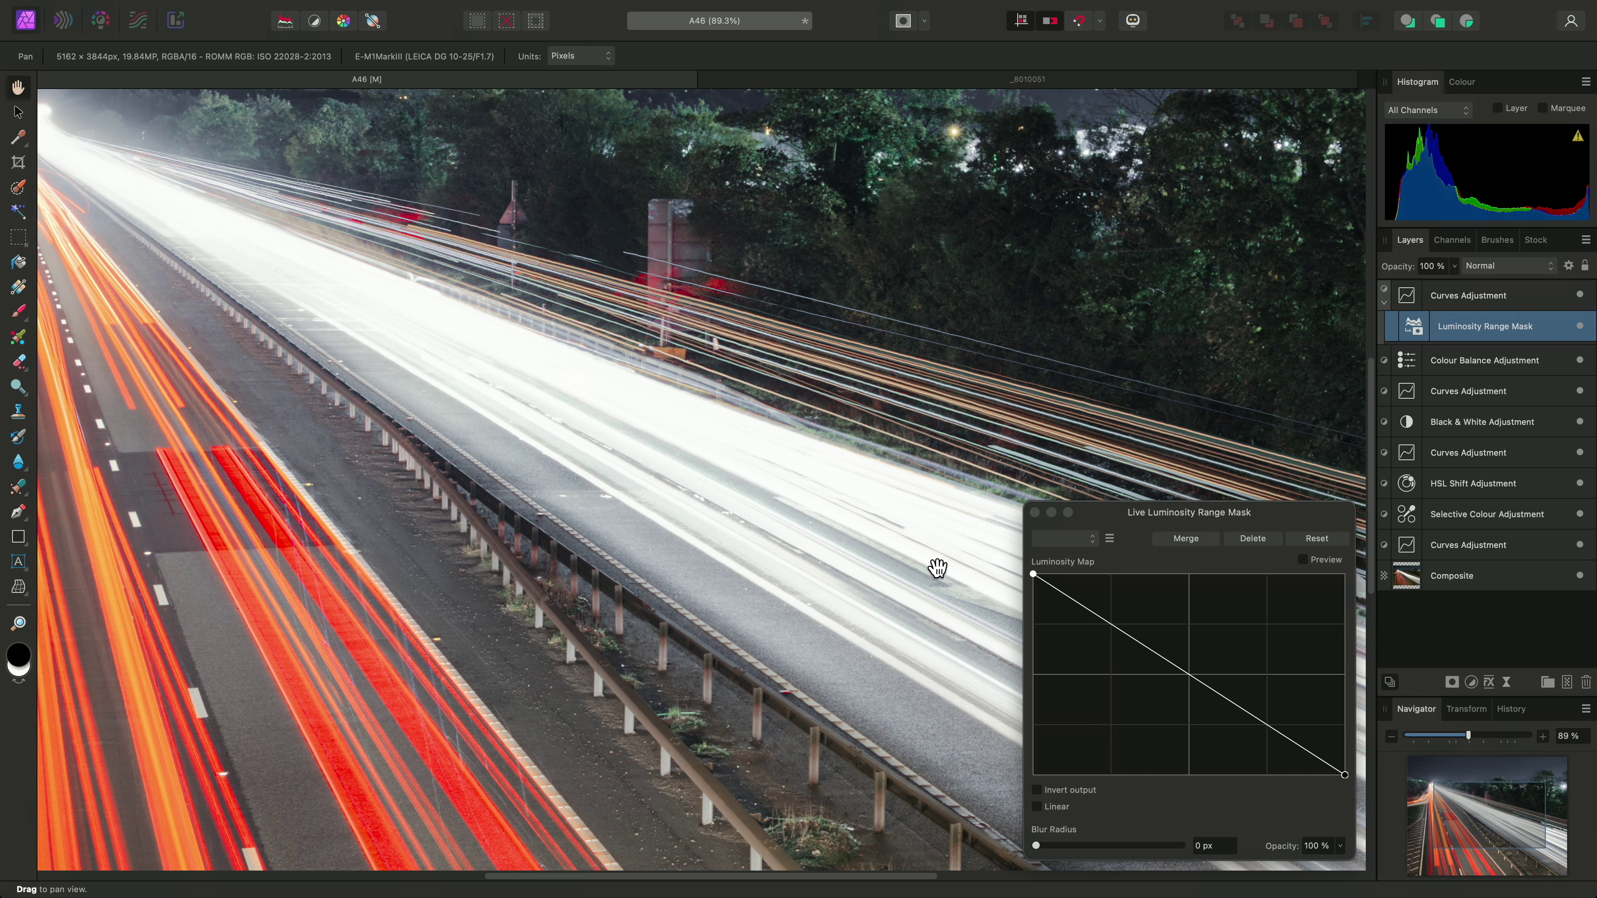
{"action": "left_click_drag", "start_coordinate": [1119, 630], "coordinate": [1091, 592]}
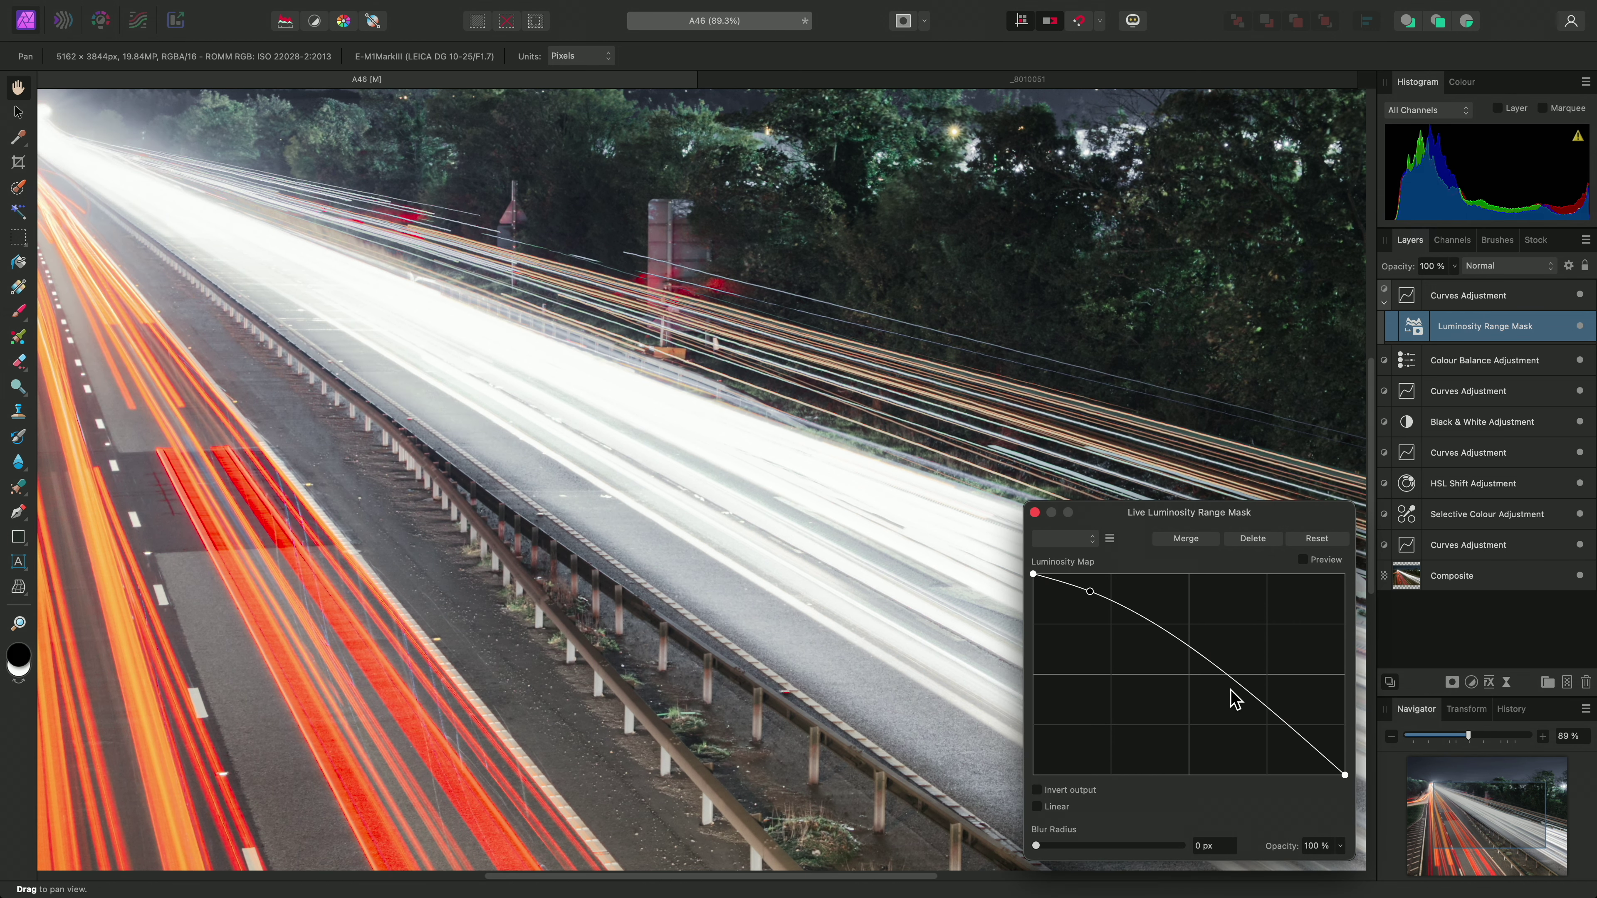
{"action": "left_click_drag", "start_coordinate": [1261, 710], "coordinate": [1269, 745]}
{"action": "key", "text": "super"}
{"action": "key", "text": "super+0"}
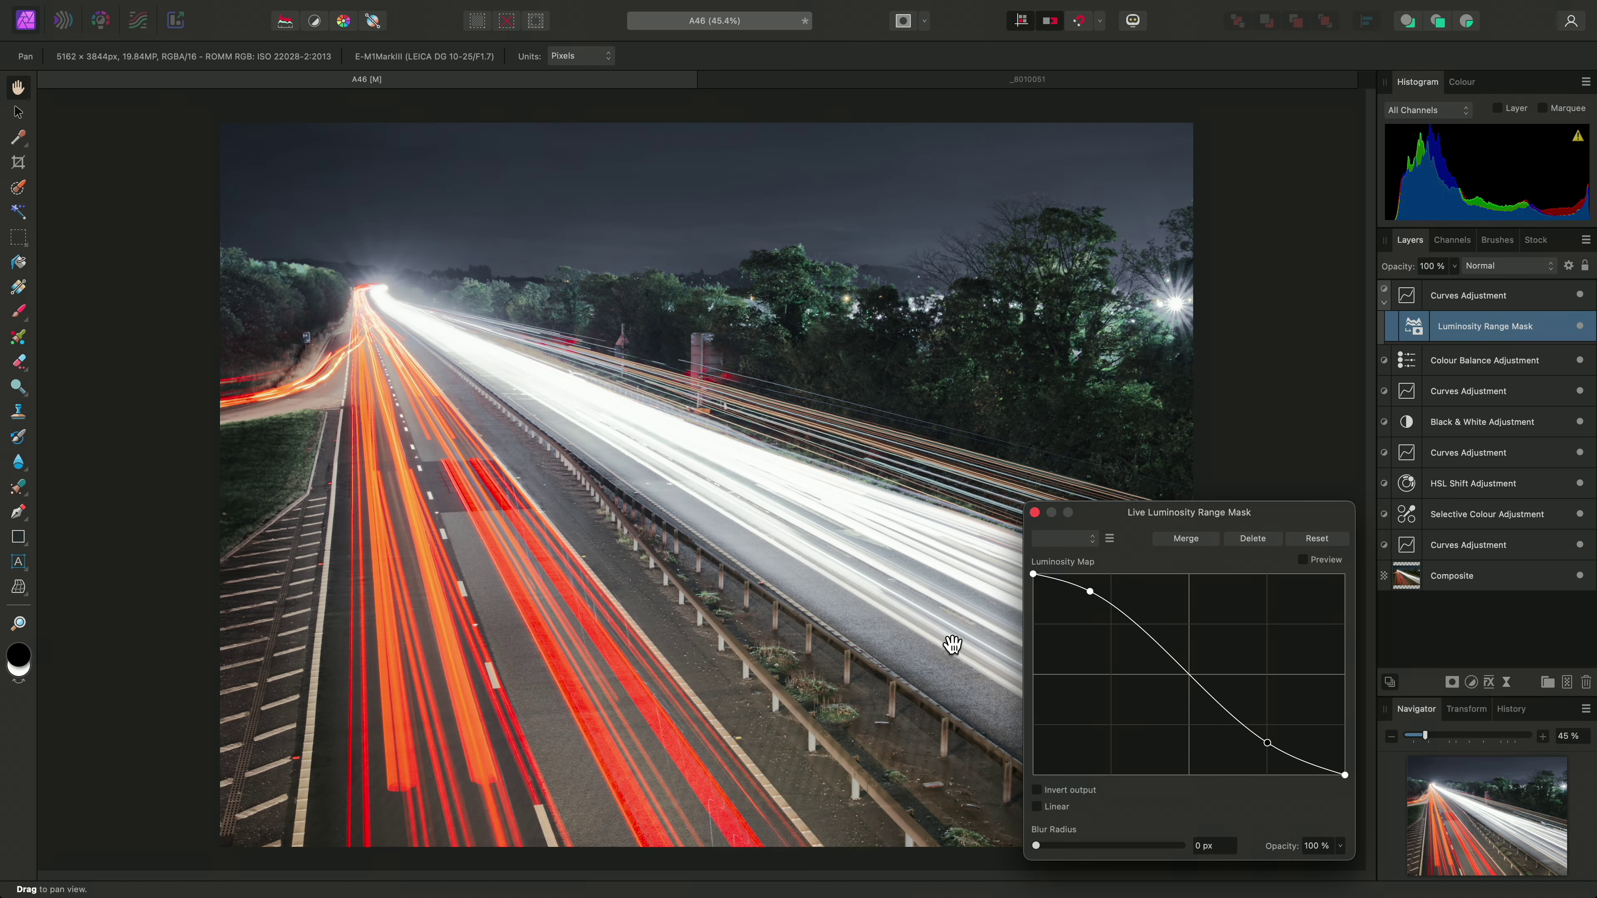
{"action": "left_click", "coordinate": [1036, 790]}
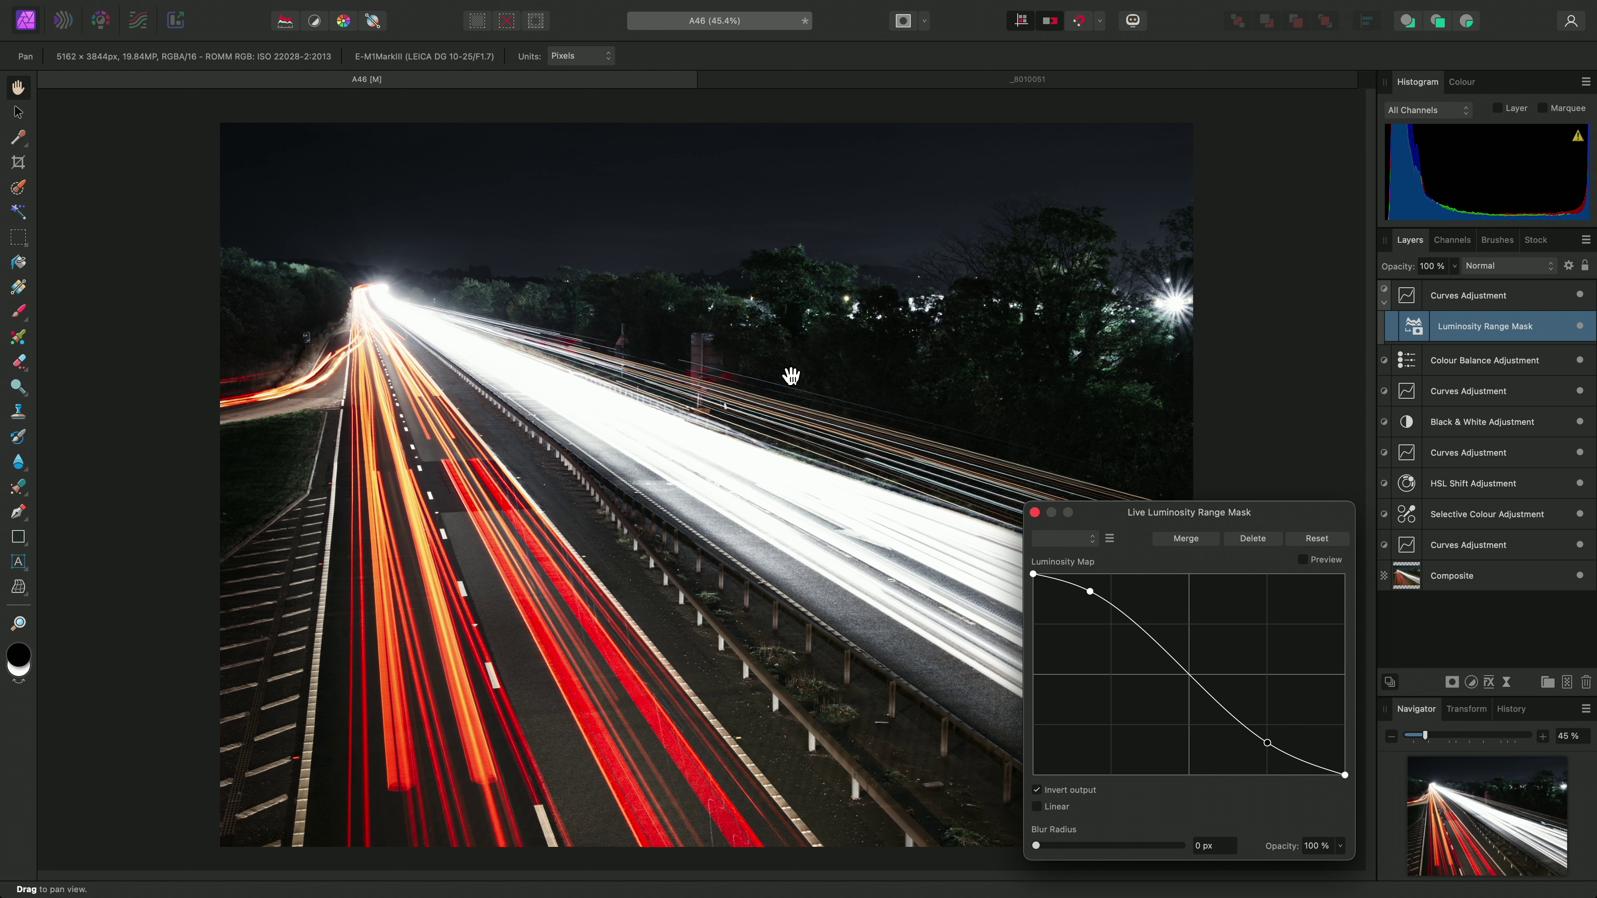
{"action": "left_click", "coordinate": [1069, 790]}
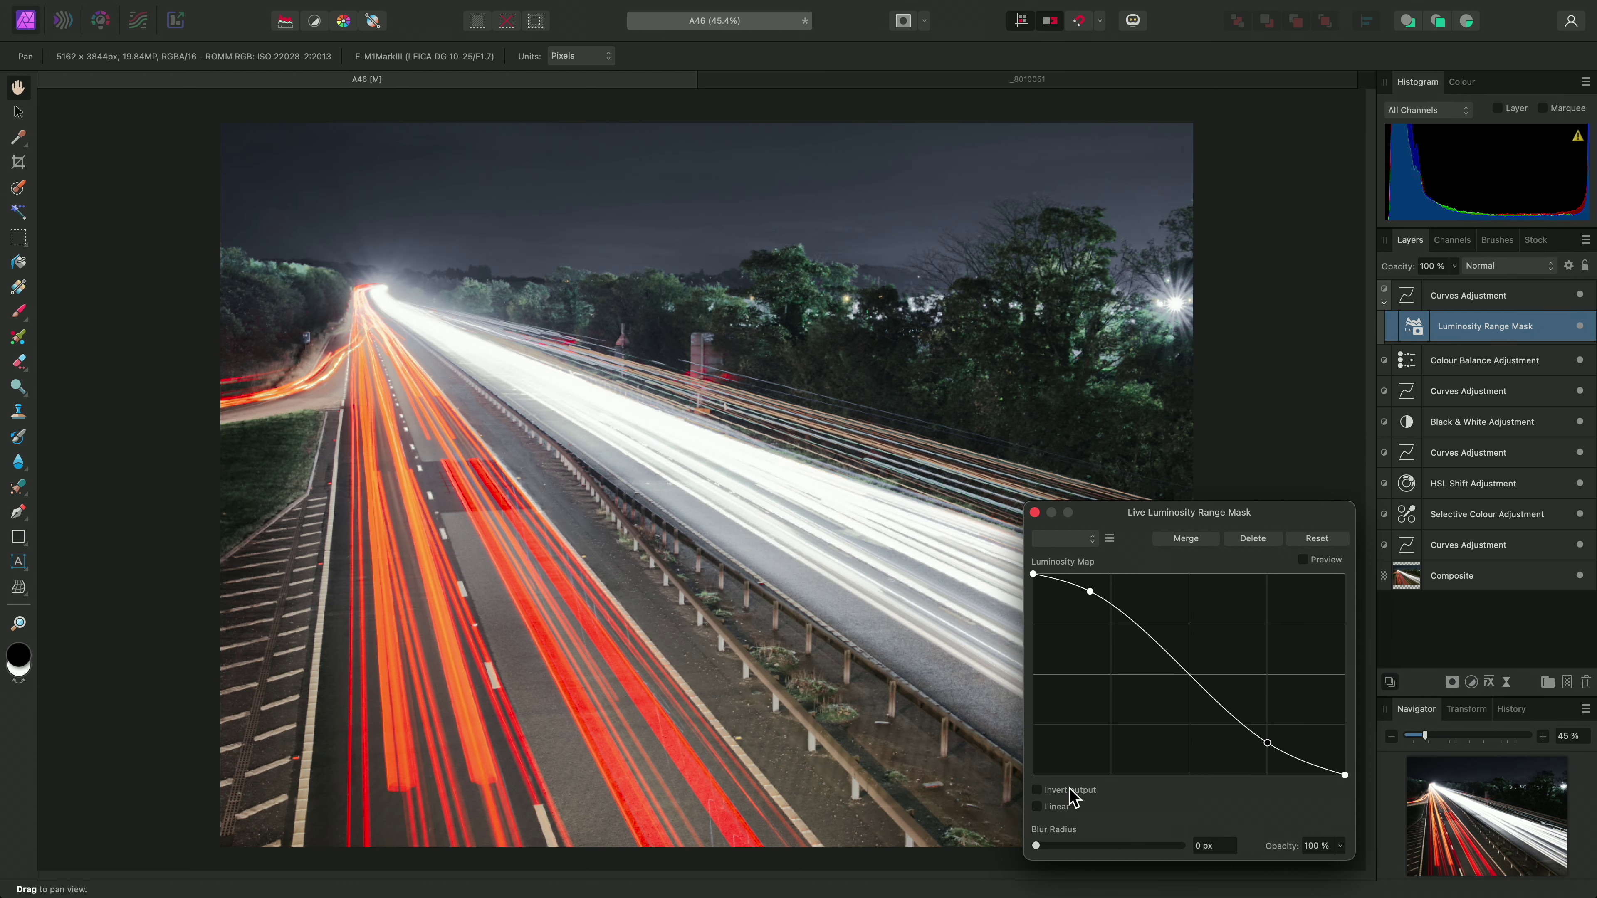
{"action": "left_click", "coordinate": [1063, 811]}
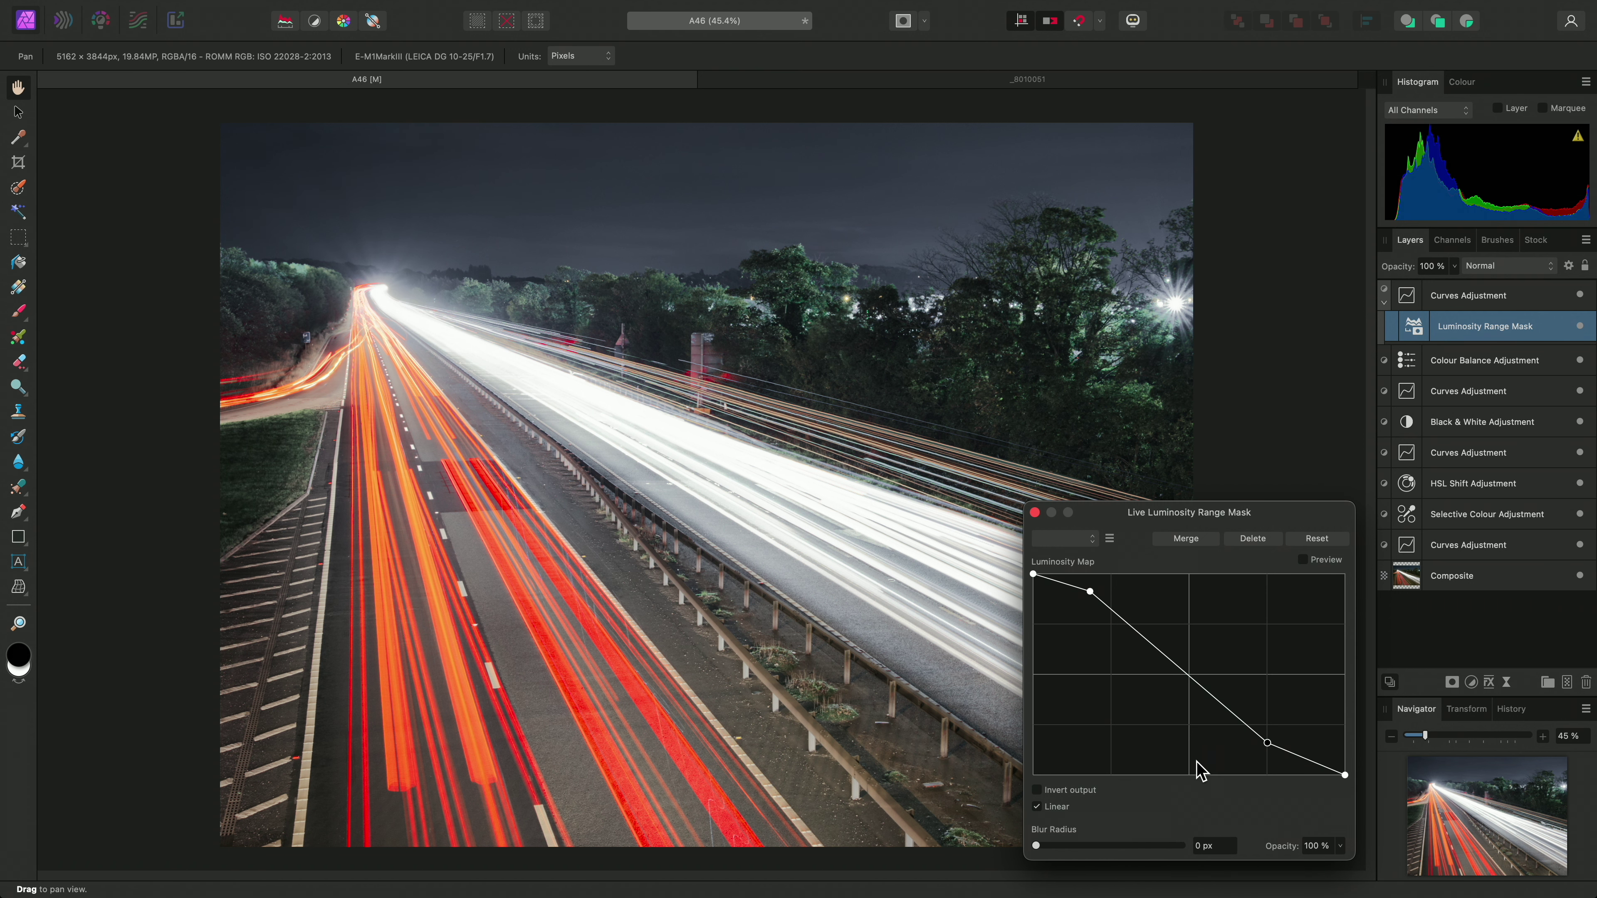
{"action": "left_click", "coordinate": [1058, 807]}
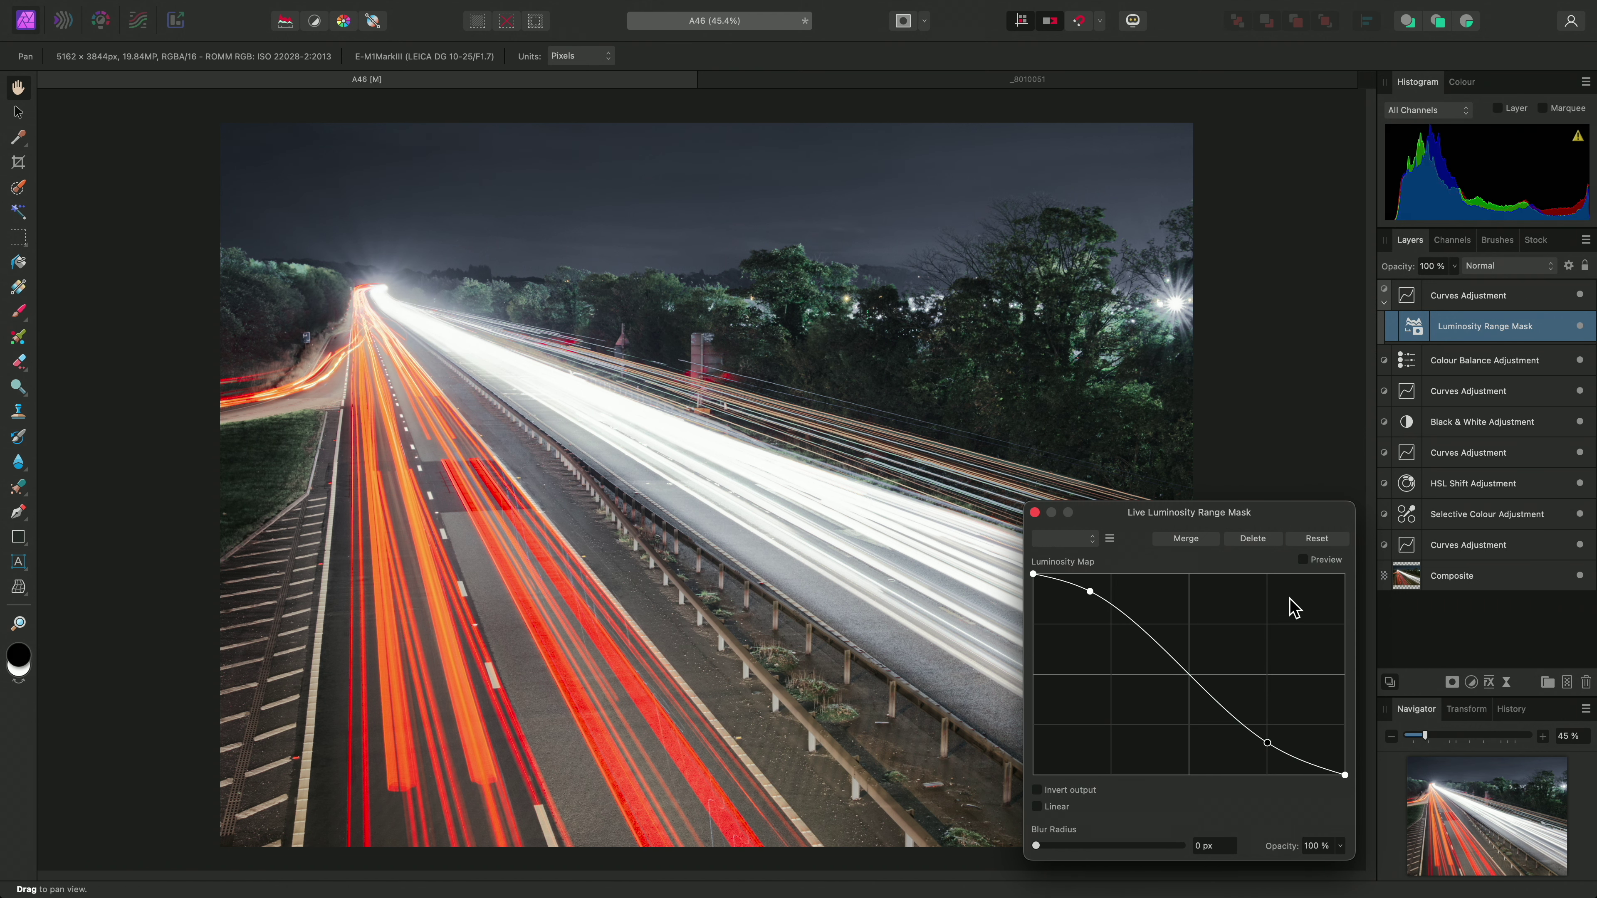
{"action": "left_click", "coordinate": [1321, 560]}
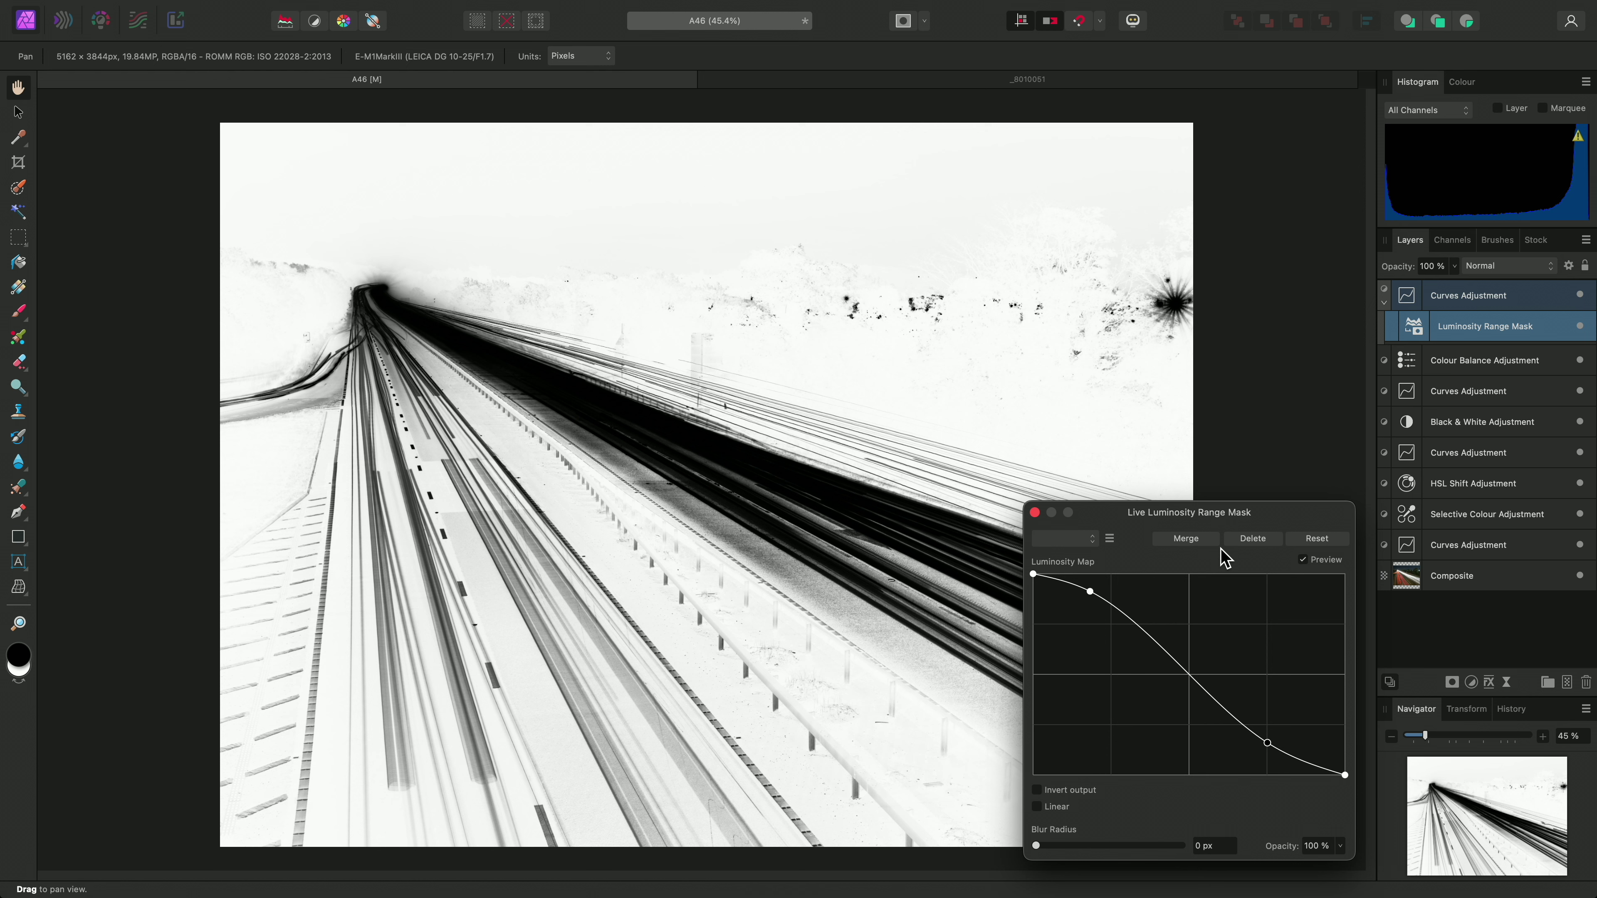
{"action": "left_click", "coordinate": [1320, 562]}
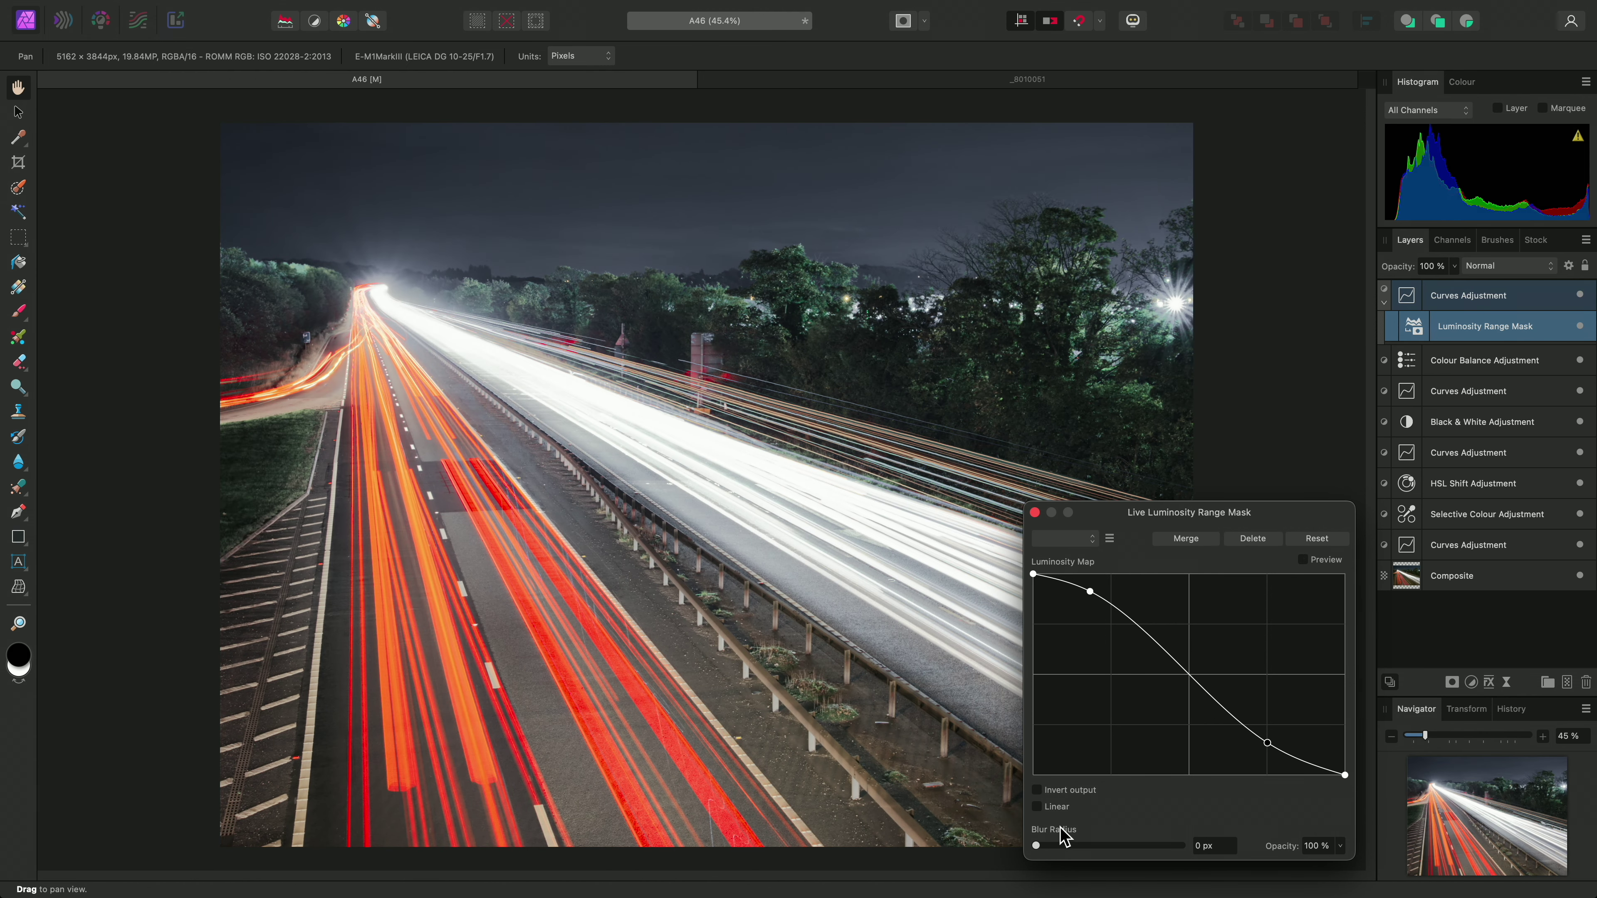
Give the luminosity mask a 100 px Blur Radius, compare without blur, then close the mask dialog
{"action": "left_click_drag", "start_coordinate": [1037, 847], "coordinate": [1211, 855]}
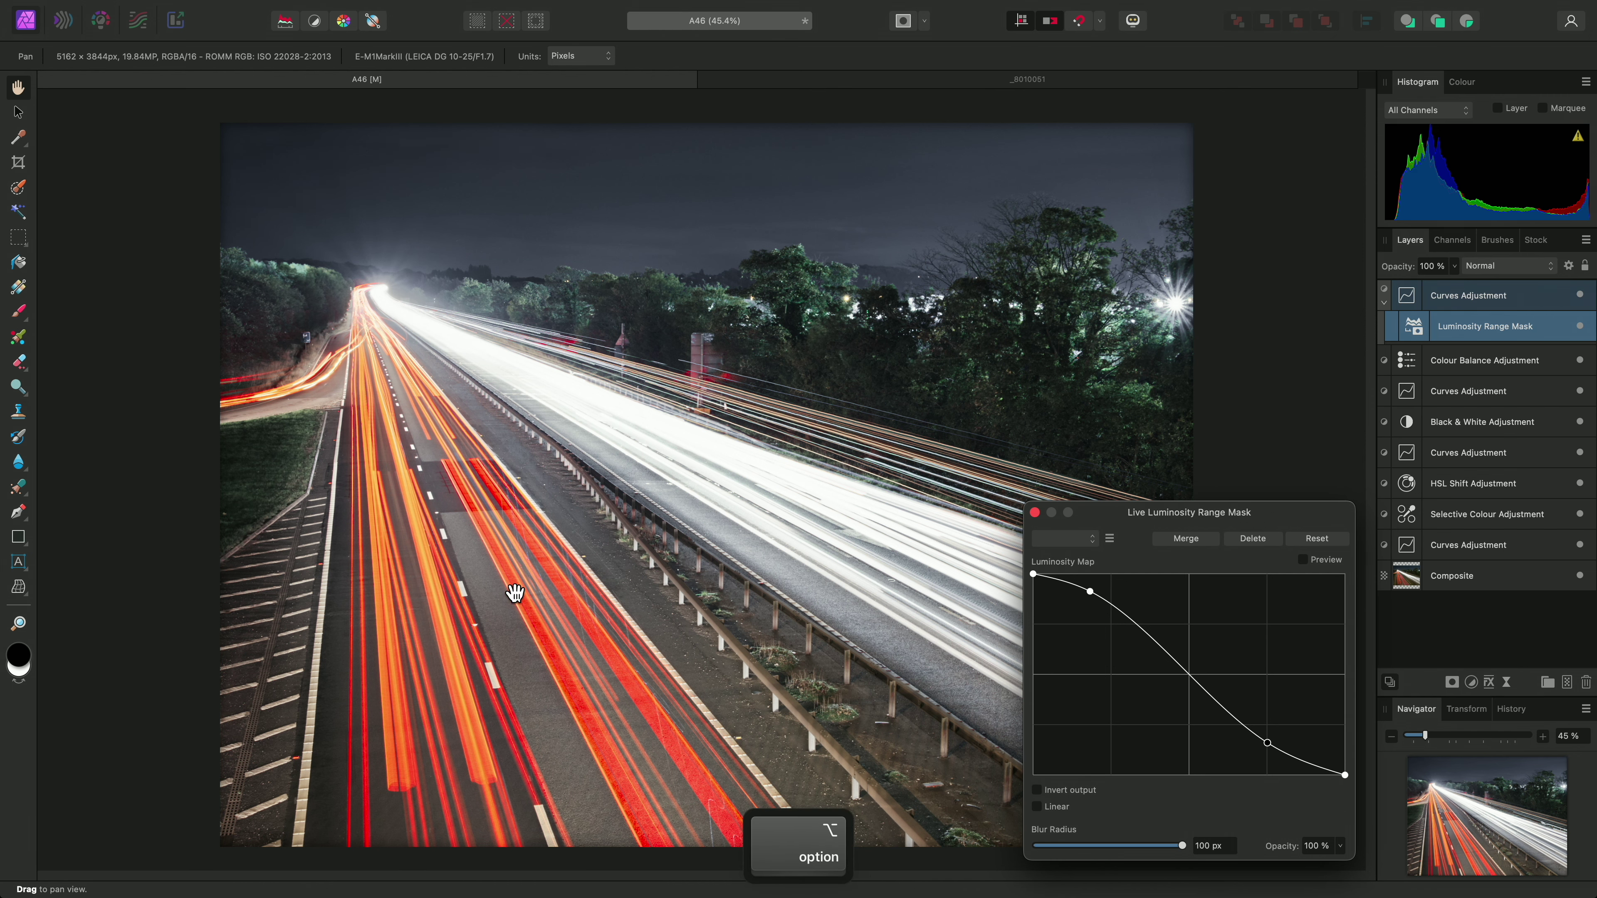
{"action": "scroll", "coordinate": [530, 607], "scroll_direction": "up", "scroll_amount": 5}
{"action": "scroll", "coordinate": [660, 570], "scroll_direction": "up", "scroll_amount": 2}
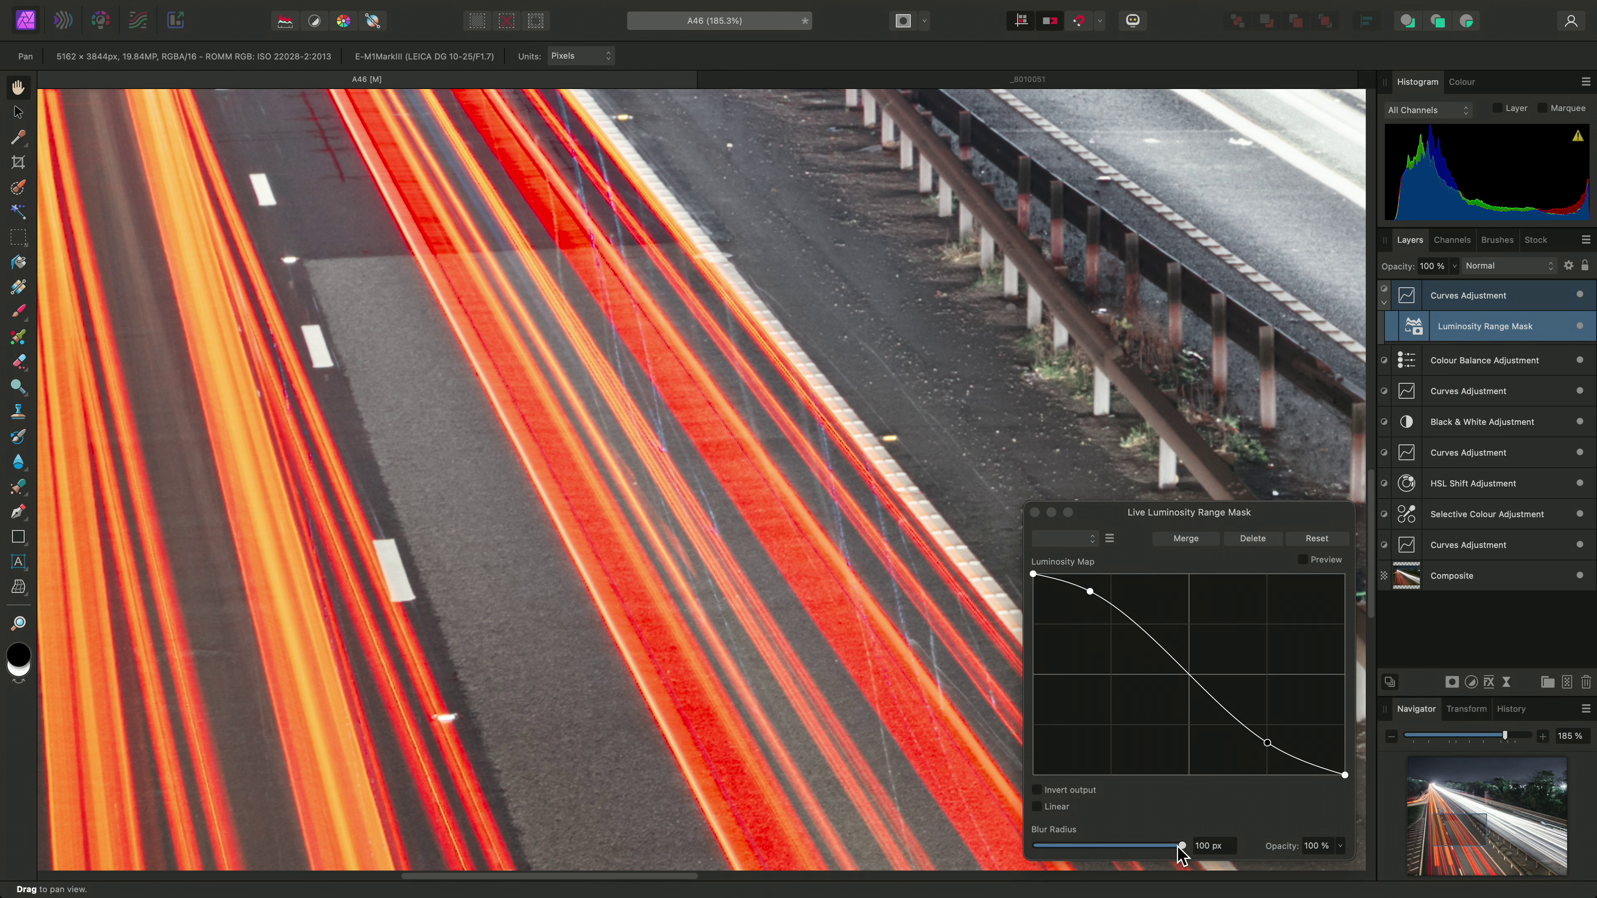
{"action": "left_click_drag", "start_coordinate": [1181, 845], "coordinate": [1230, 852]}
{"action": "scroll", "coordinate": [709, 495], "scroll_direction": "right", "scroll_amount": 15}
{"action": "scroll", "coordinate": [709, 496], "scroll_direction": "up", "scroll_amount": 6}
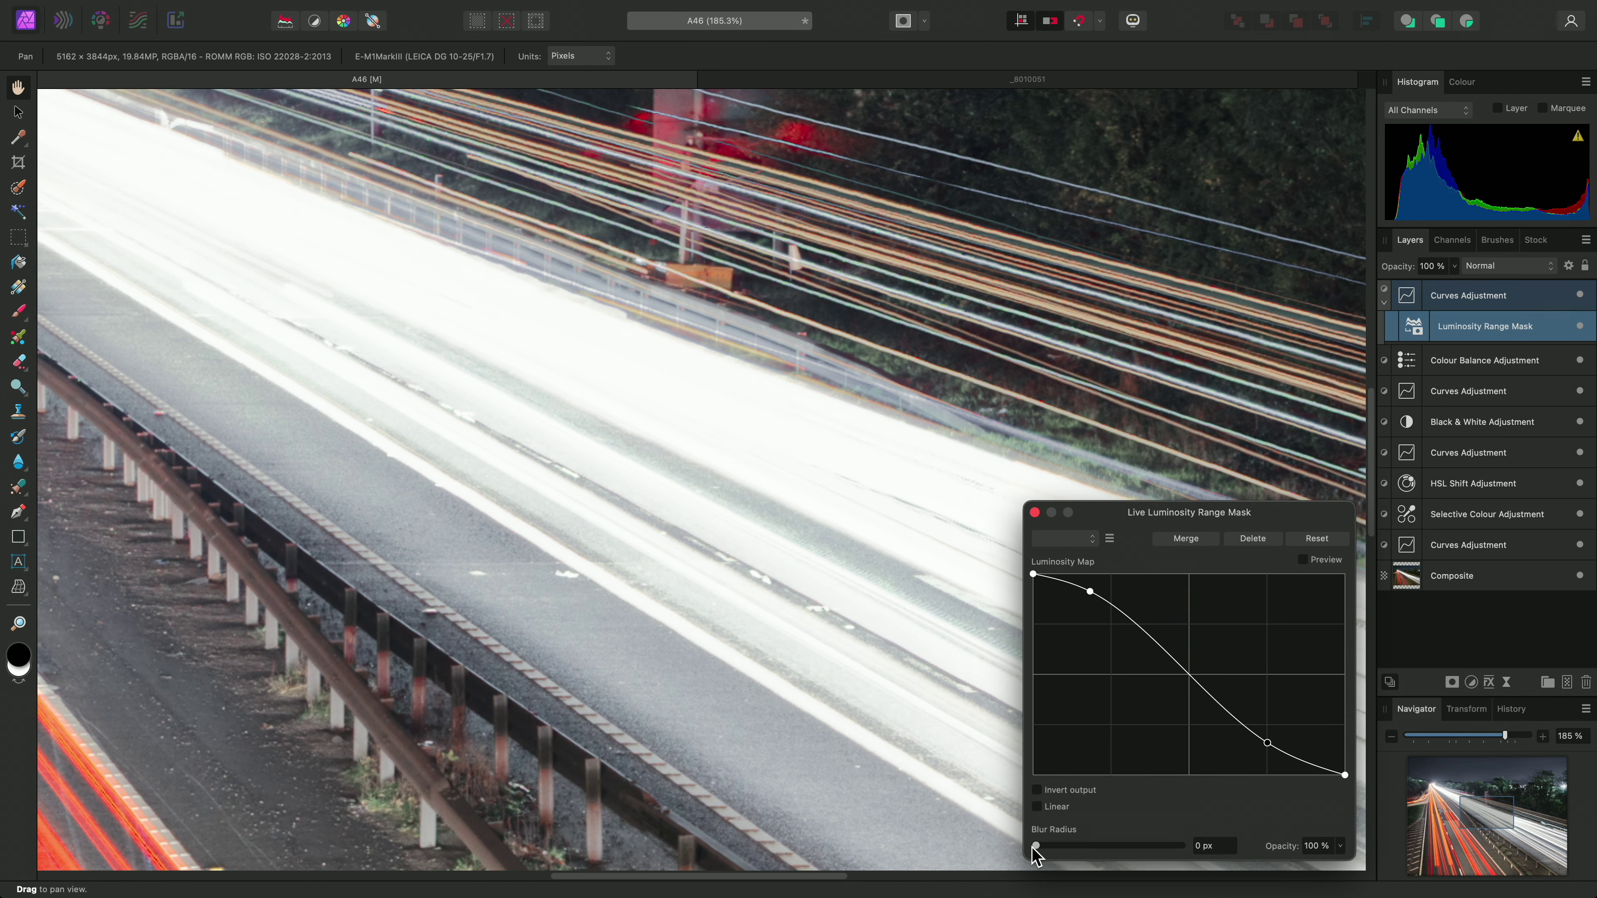
{"action": "left_click", "coordinate": [1252, 860]}
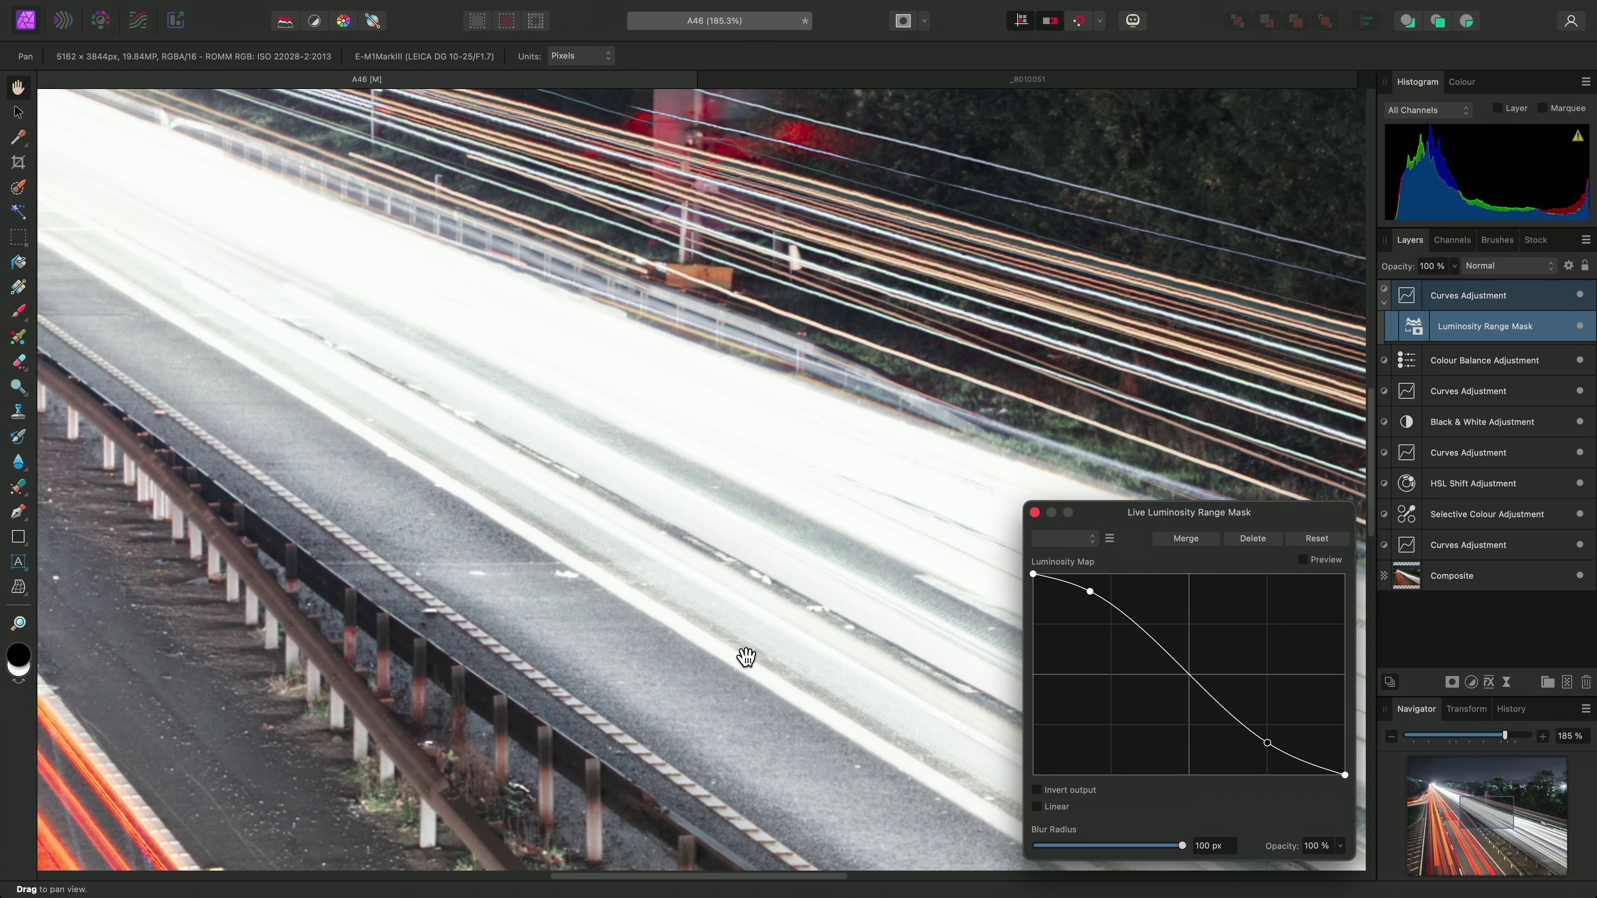
{"action": "left_click", "coordinate": [1034, 513]}
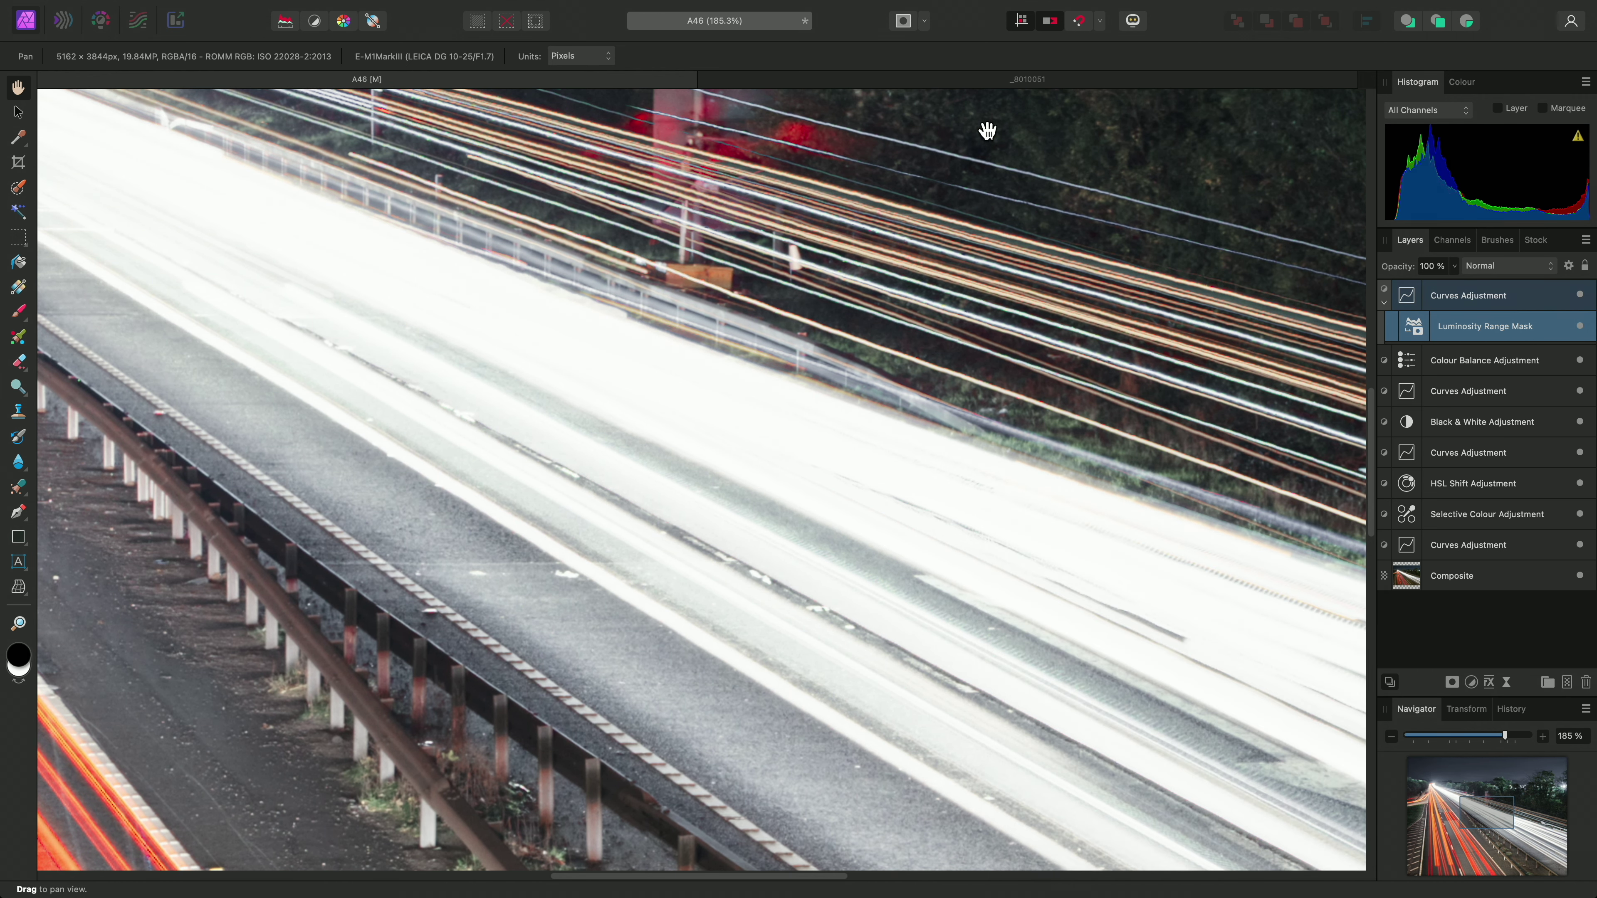
In the coastal landscape document, duplicate the Background layer and enter the Tone Mapping persona
{"action": "left_click", "coordinate": [984, 79]}
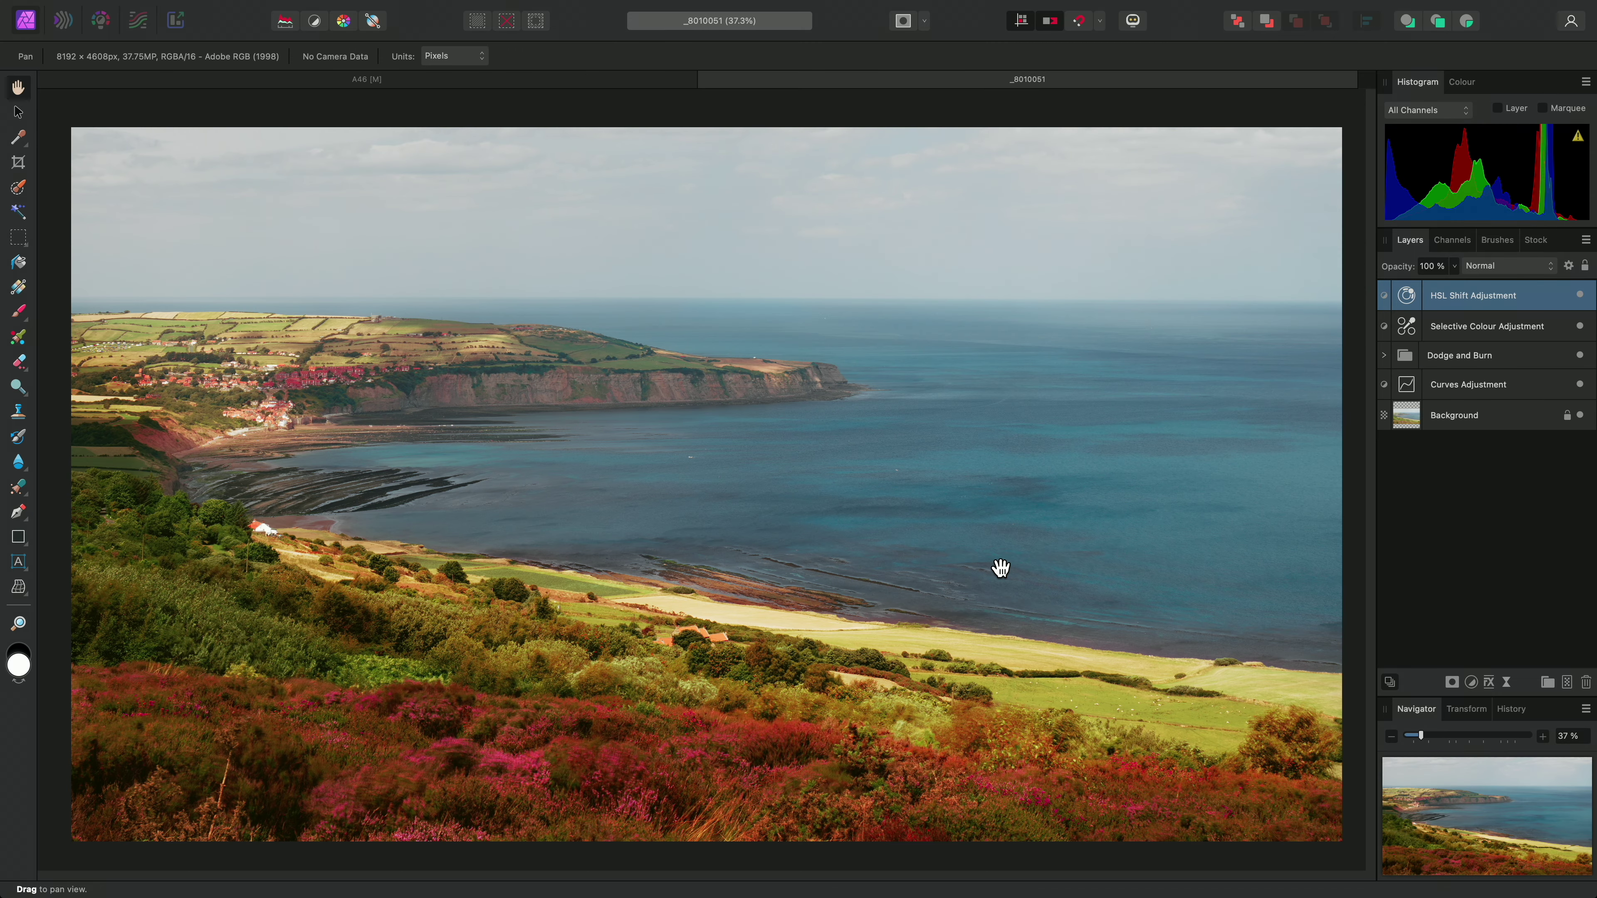
{"action": "left_click", "coordinate": [1465, 418]}
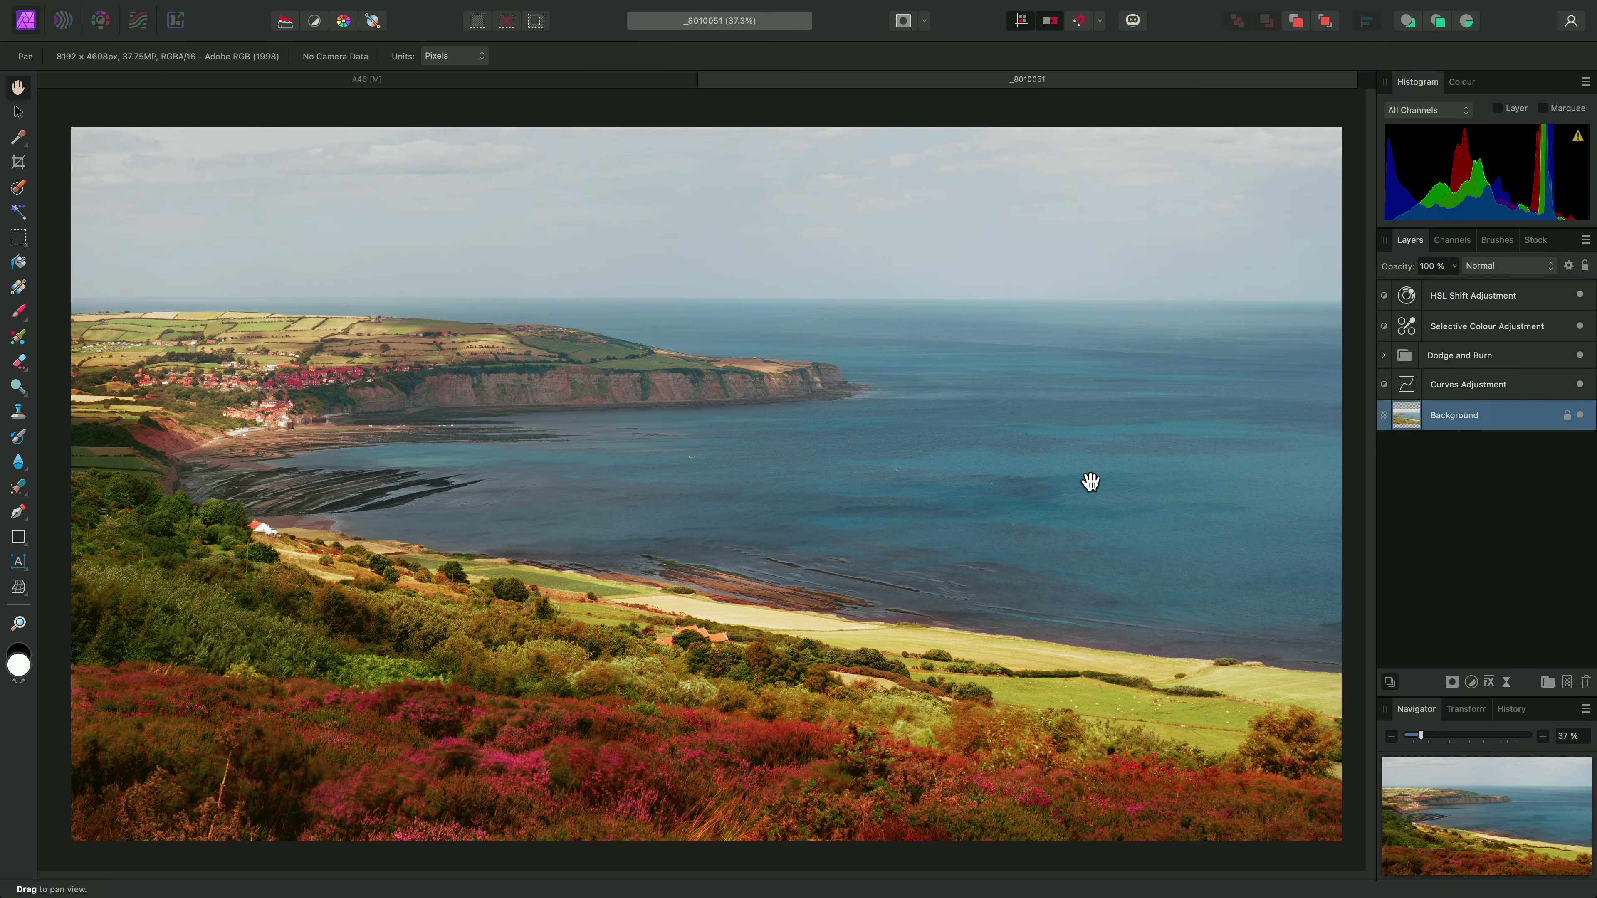
{"action": "key", "text": "super+j"}
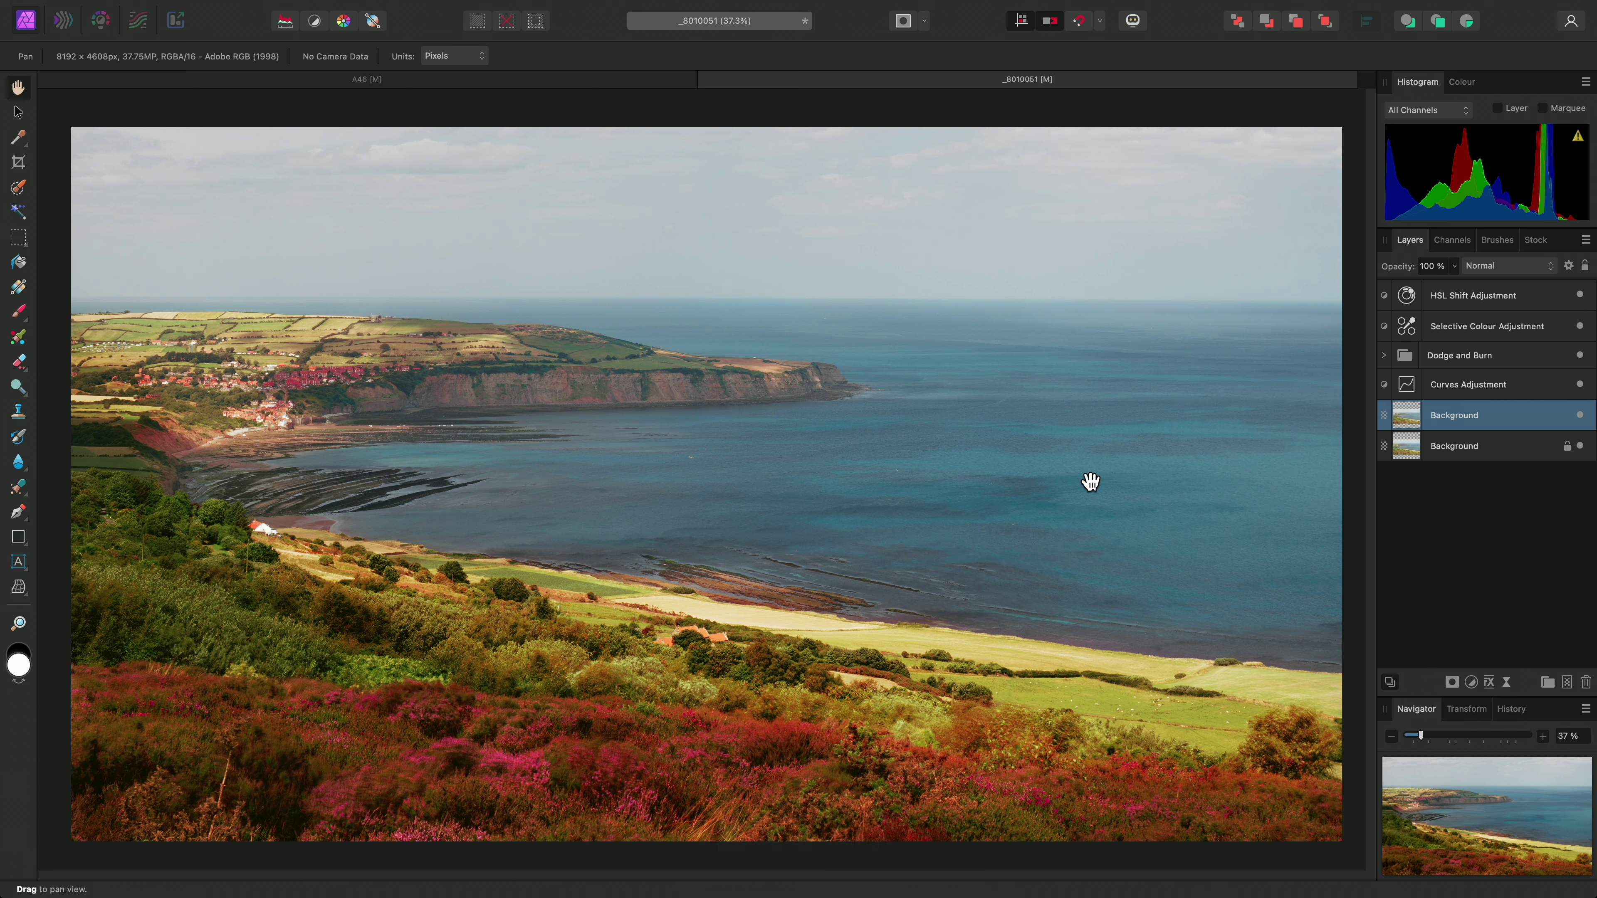
{"action": "left_click", "coordinate": [139, 22]}
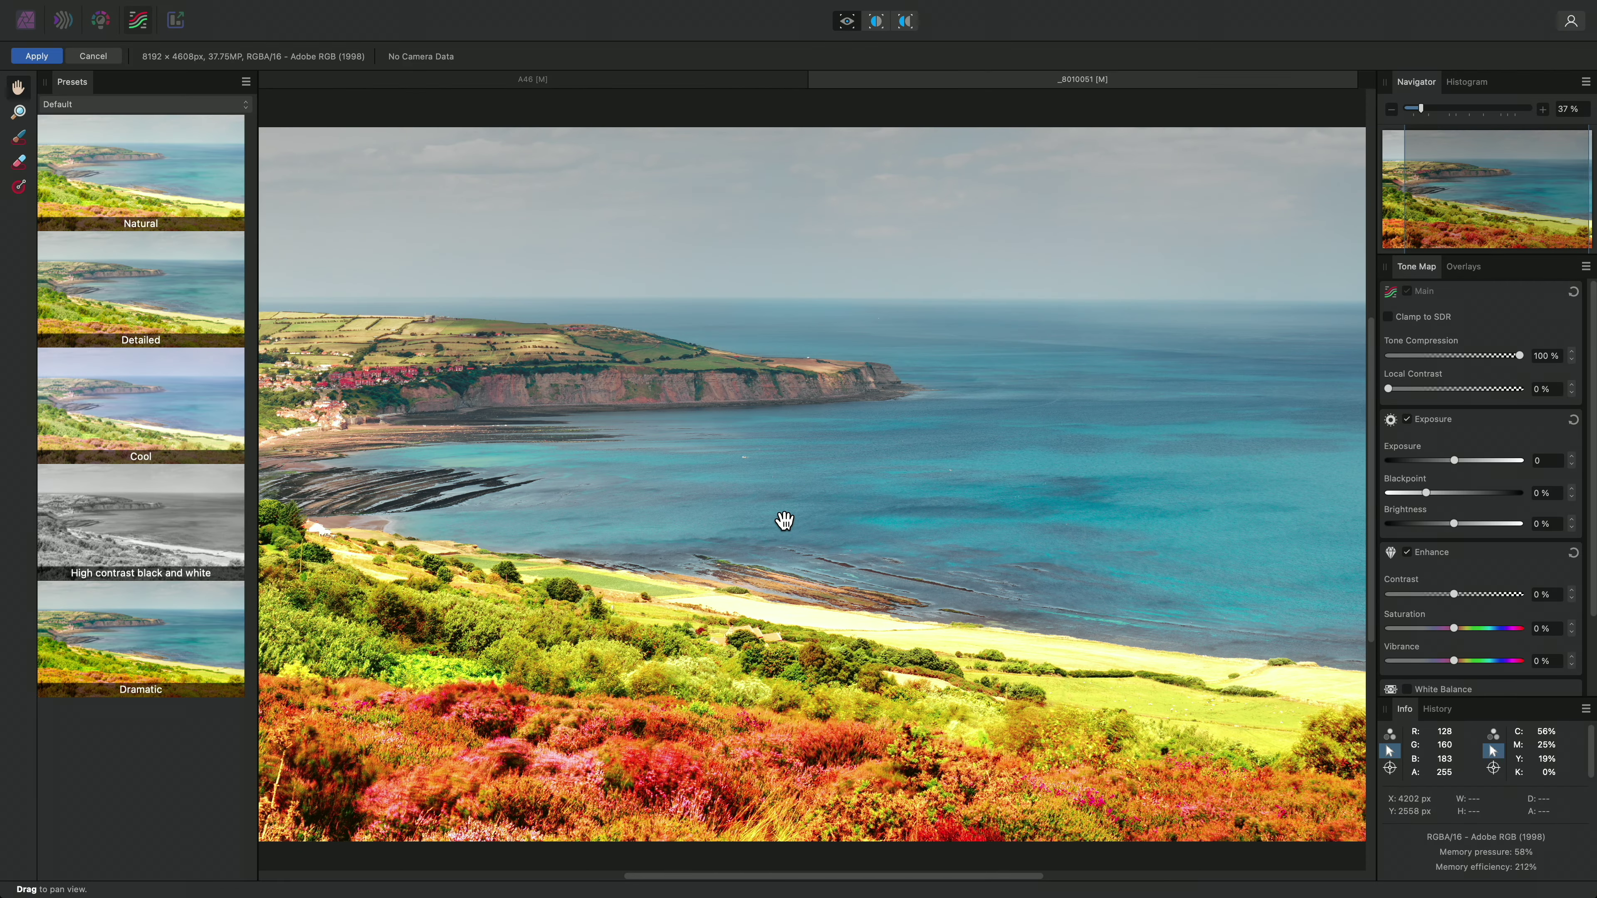
Tone-map the duplicate with Tone Compression at 0% and Local Contrast at 100%
{"action": "left_click_drag", "start_coordinate": [1518, 355], "coordinate": [1386, 356]}
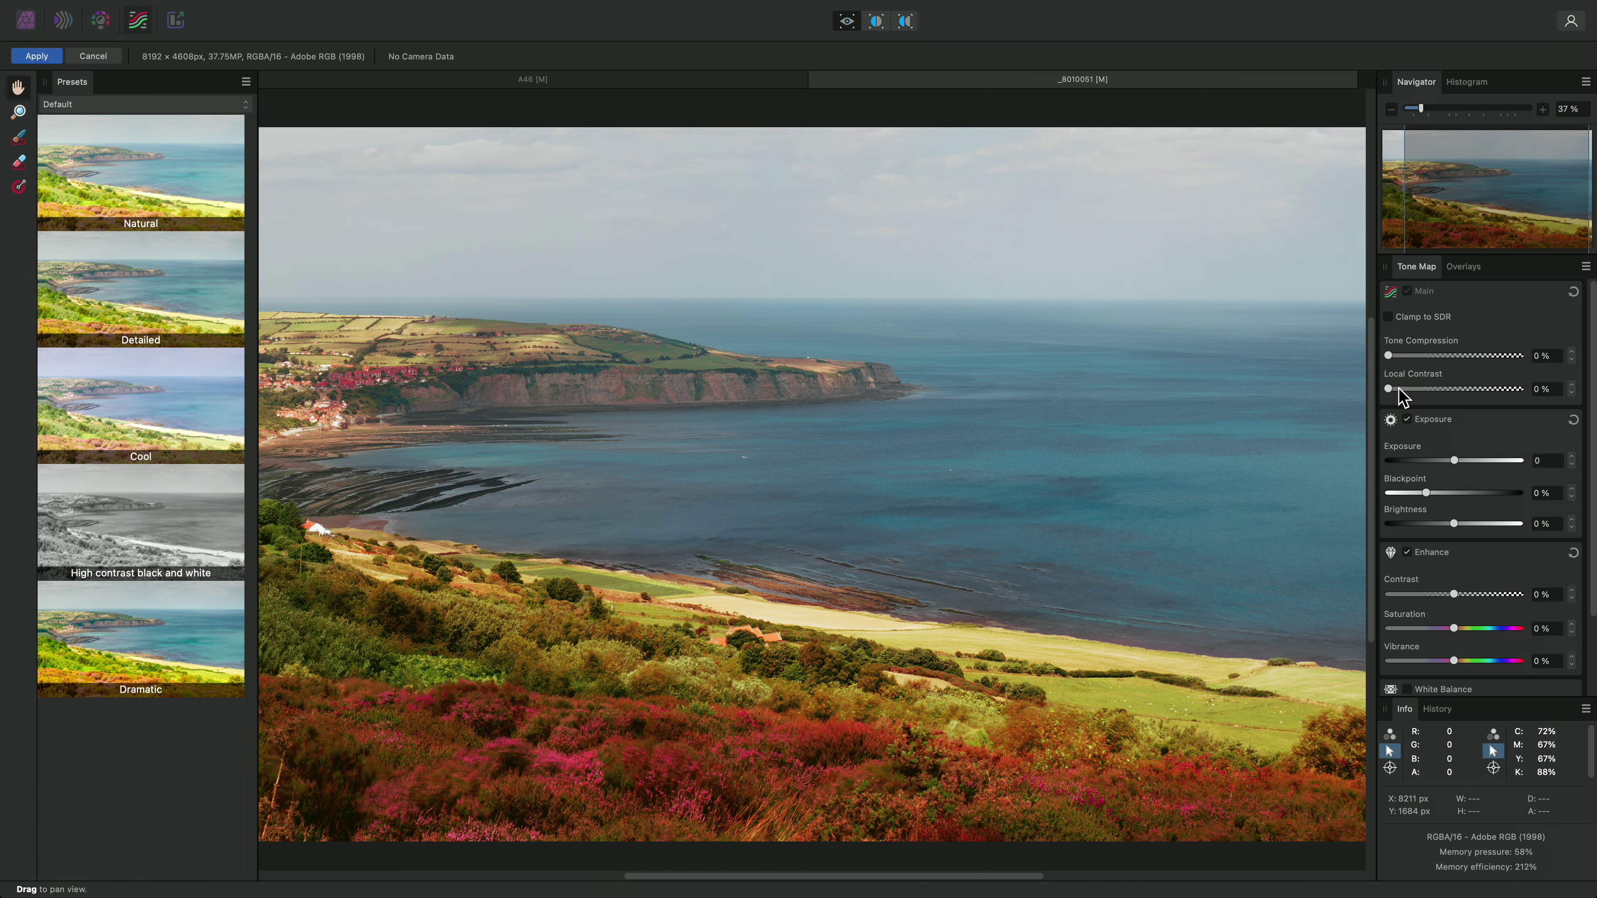
{"action": "left_click_drag", "start_coordinate": [1401, 396], "coordinate": [1563, 394]}
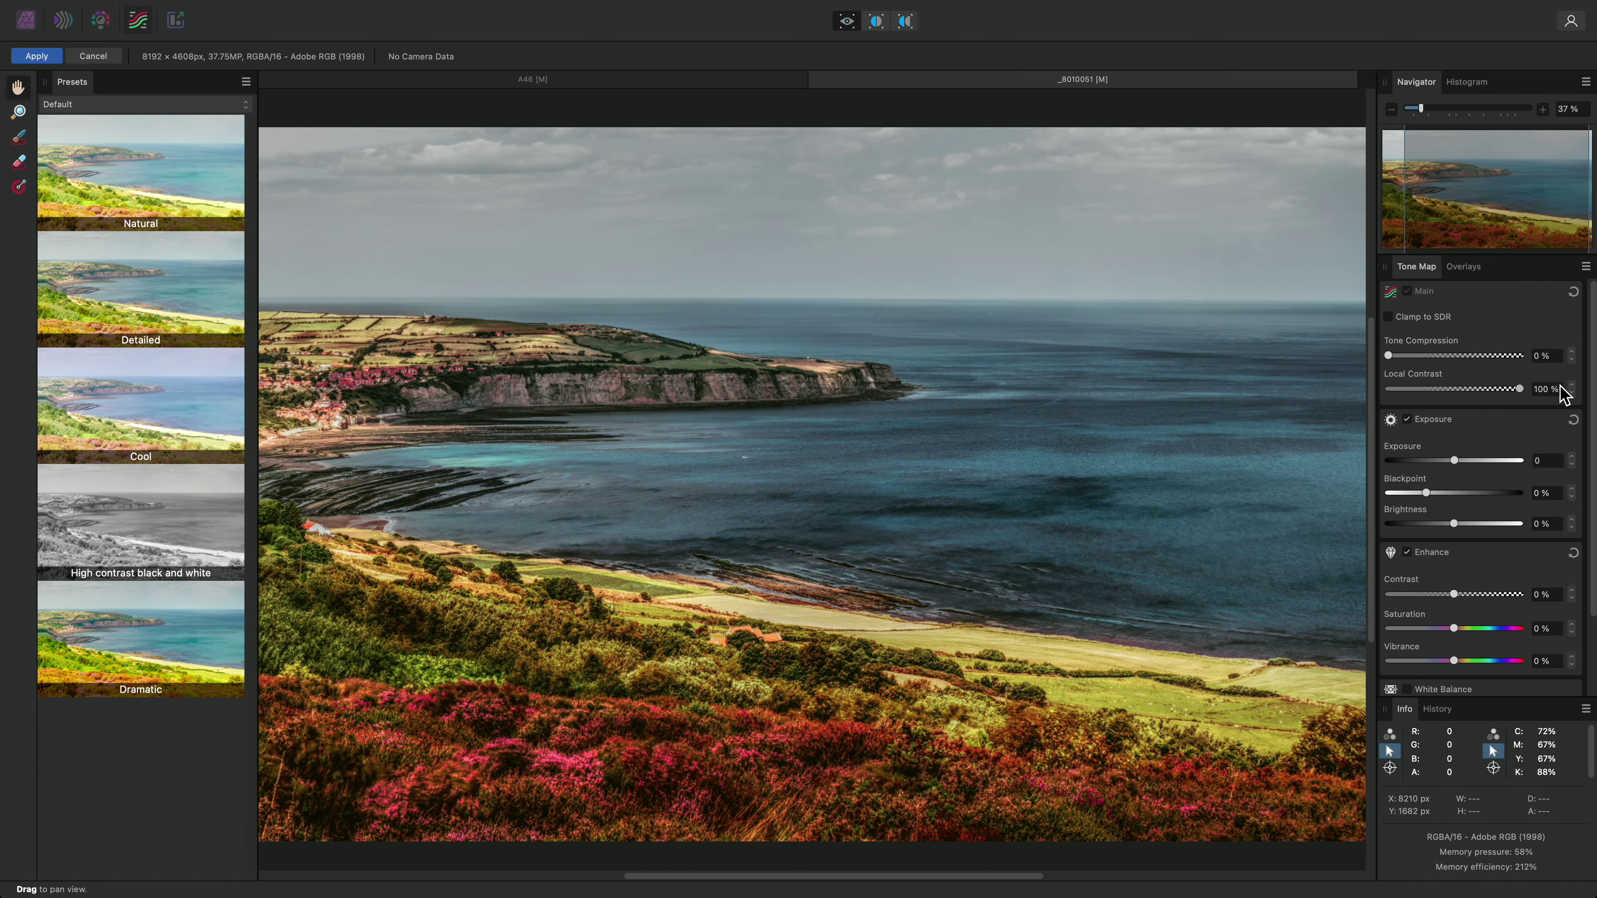
{"action": "mouse_move", "coordinate": [1074, 467]}
{"action": "left_mouse_down"}
{"action": "mouse_move", "coordinate": [1026, 465]}
{"action": "mouse_move", "coordinate": [1096, 466]}
{"action": "left_mouse_up"}
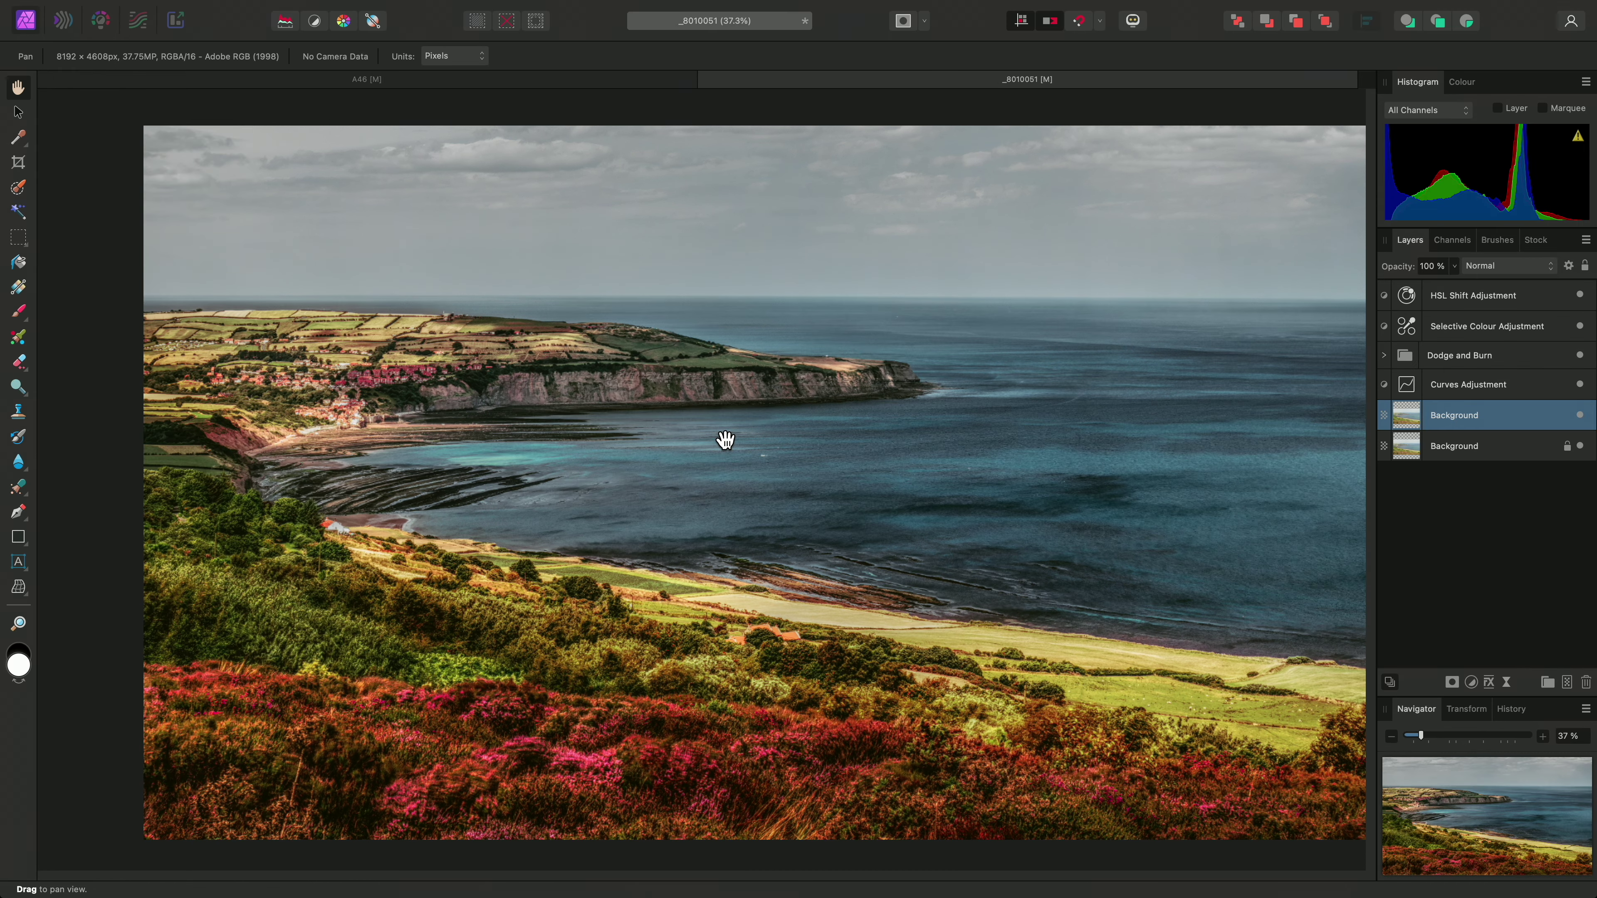
Rename the tone-mapped duplicate layer to 'Local Contrast'
{"action": "double_click", "coordinate": [1447, 418]}
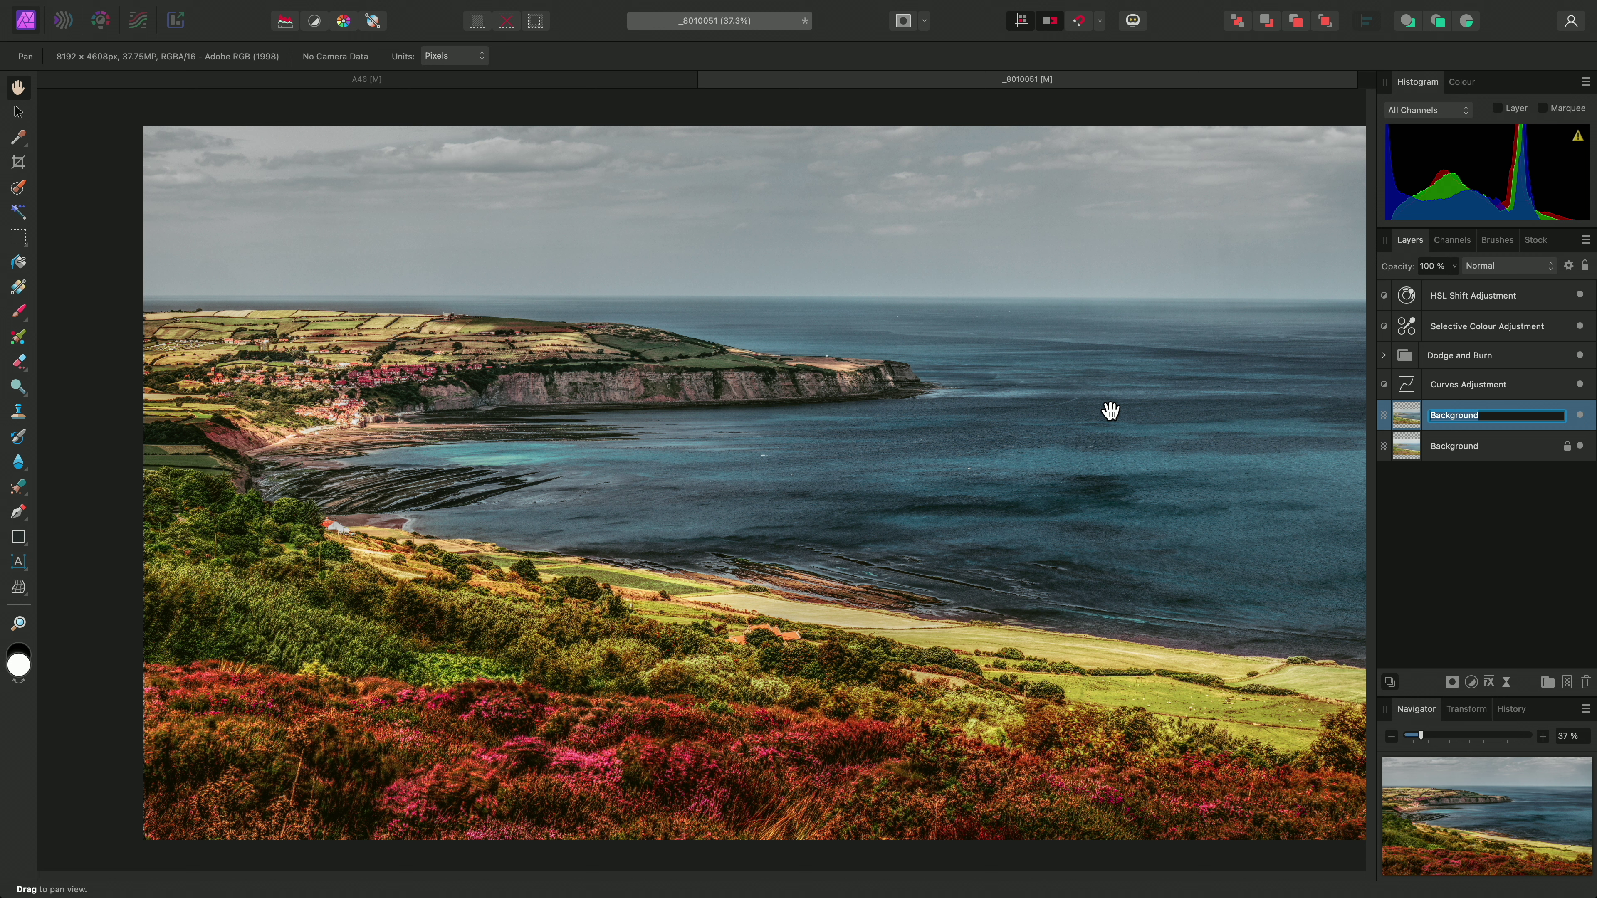
{"action": "type", "text": "Local Contrast"}
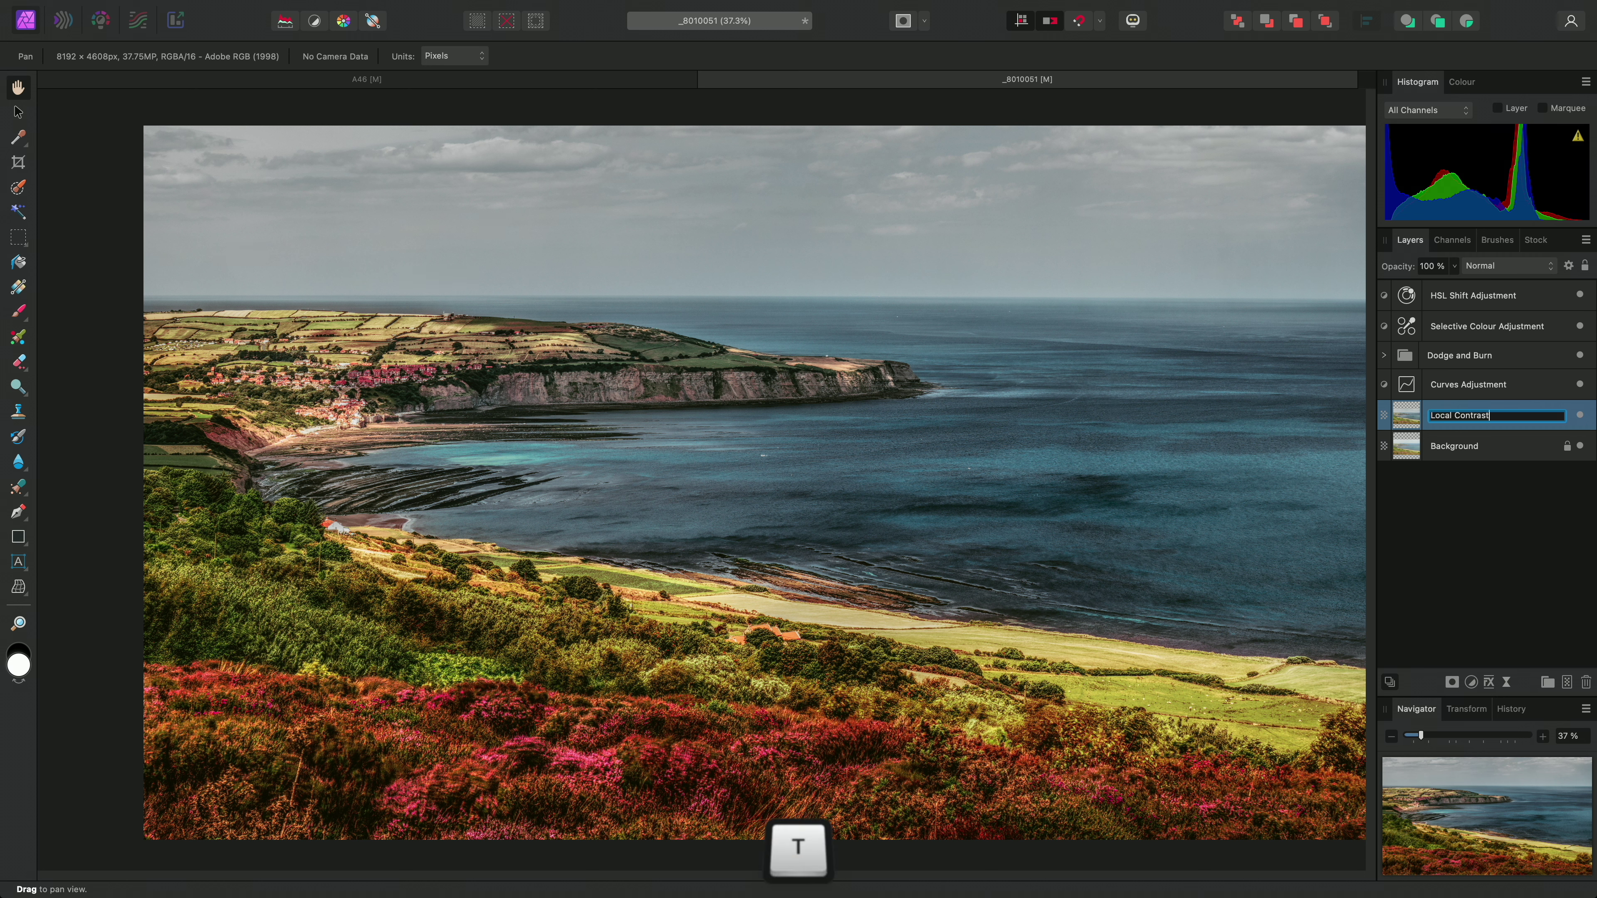
{"action": "key", "text": "Return"}
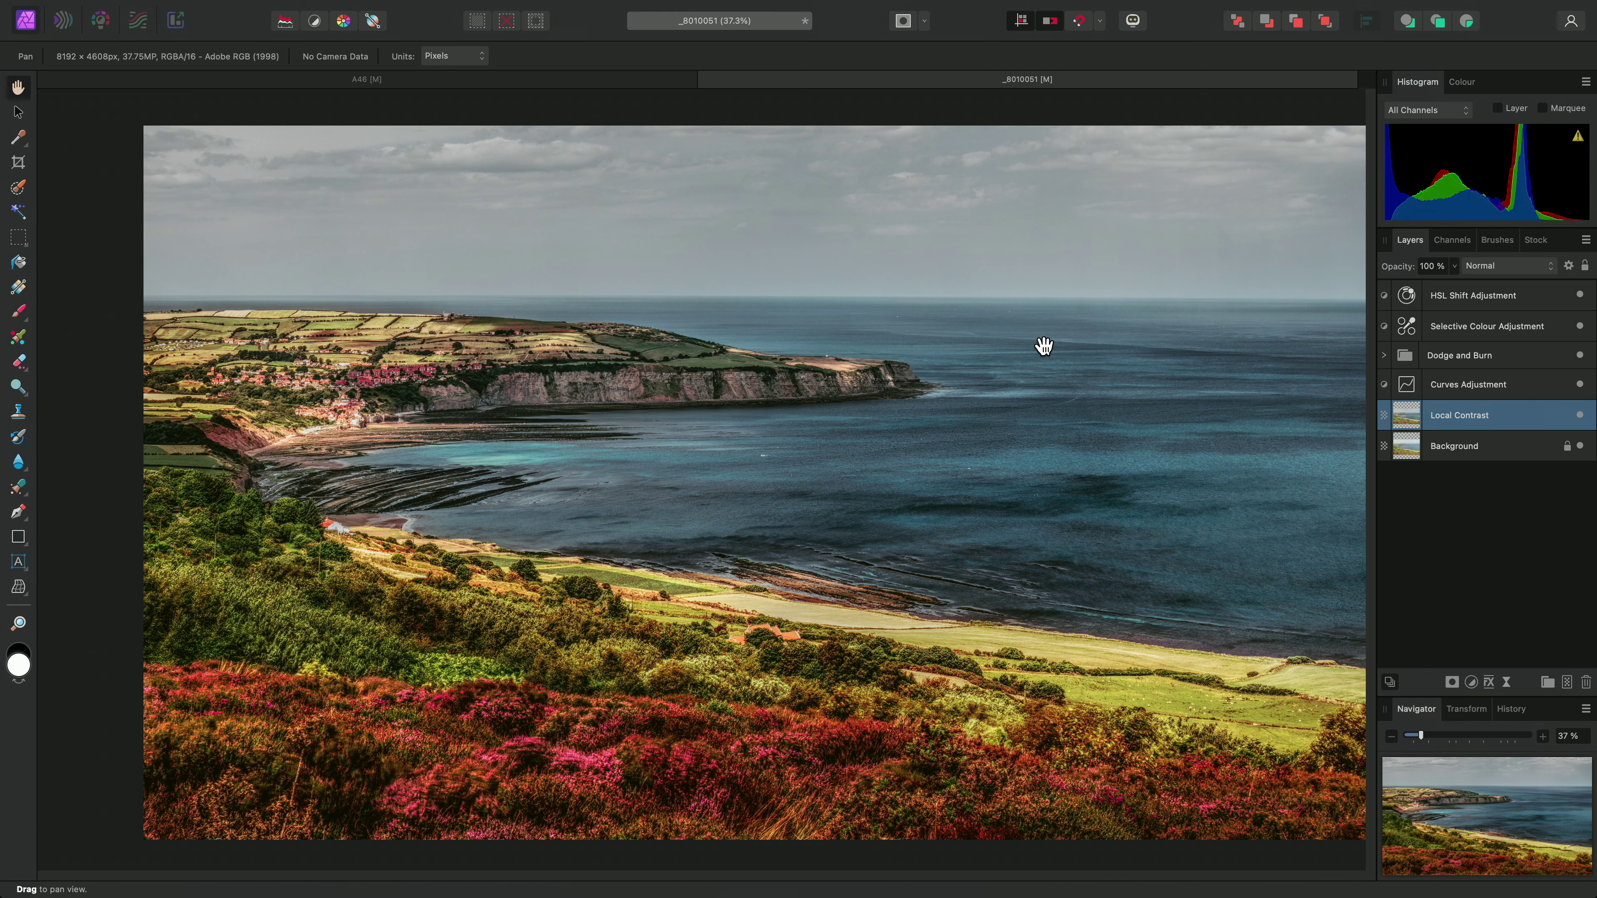
Add a Luminosity Range live mask to the Local Contrast layer
{"action": "left_click", "coordinate": [337, 9]}
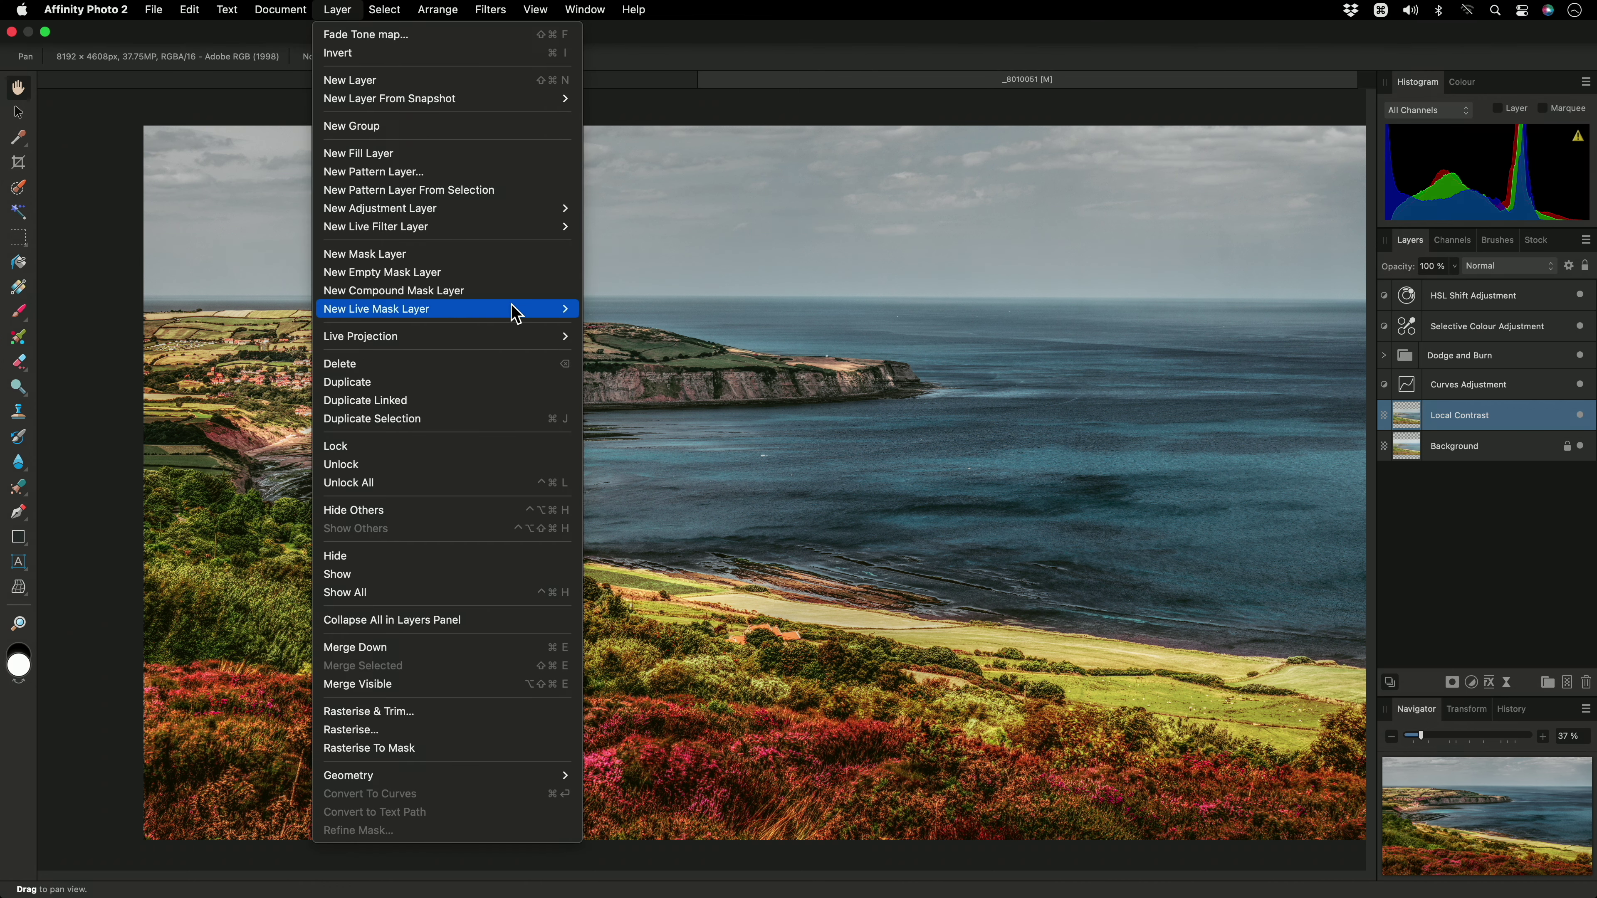
{"action": "mouse_move", "coordinate": [516, 311]}
{"action": "left_click", "coordinate": [688, 311]}
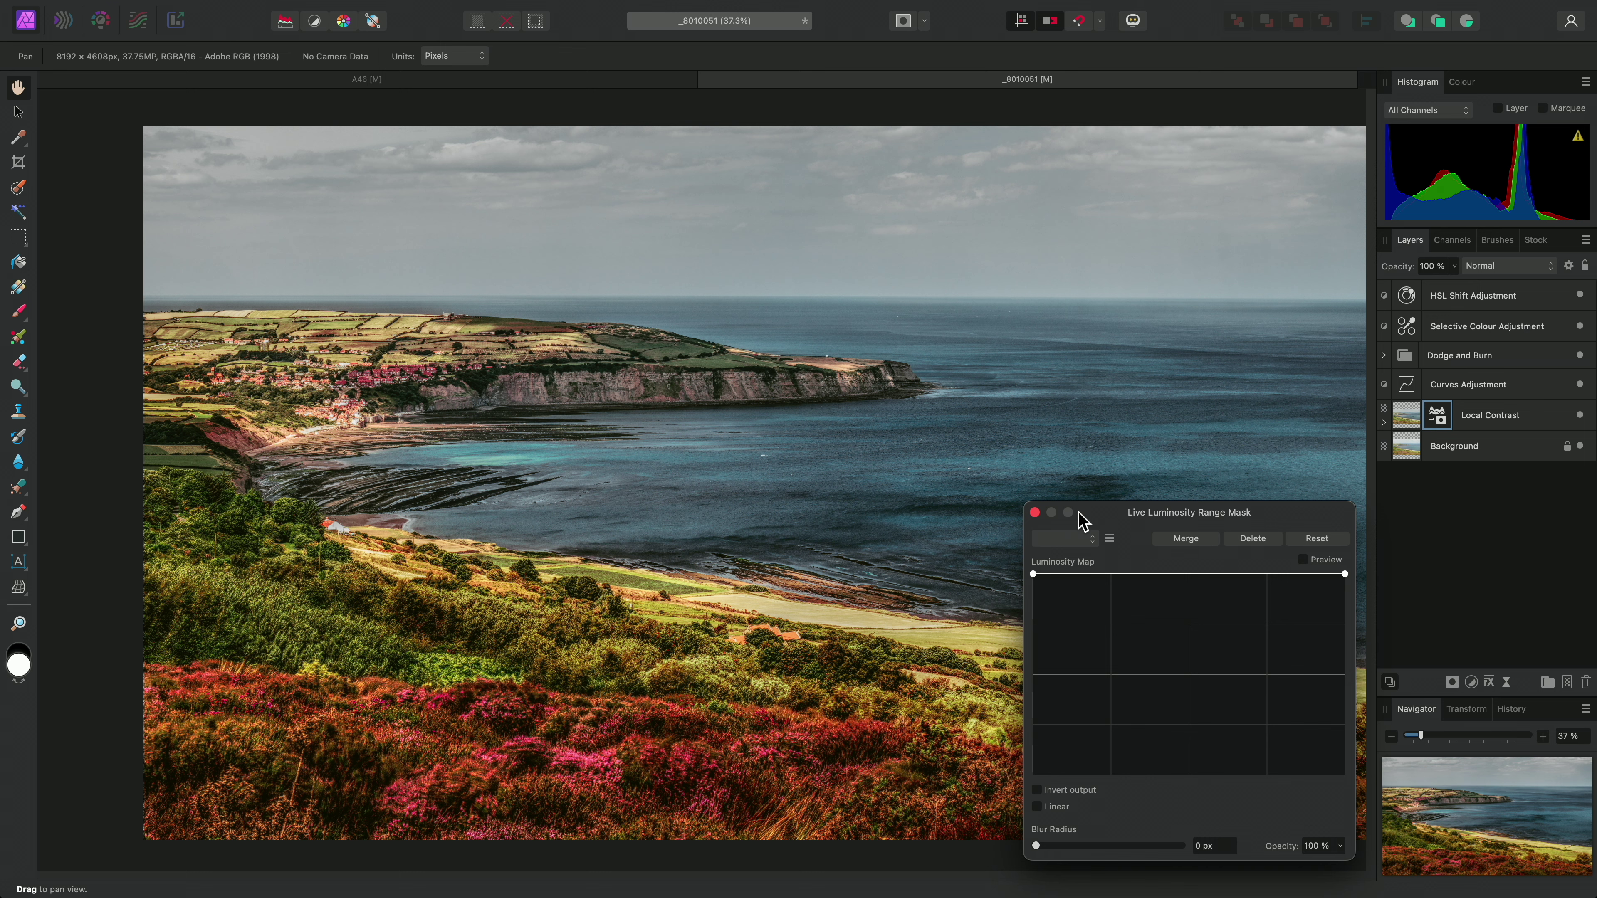
Turn the luminosity map into a diagonal ramp, invert its output, and bend its middle below the diagonal
{"action": "left_click_drag", "start_coordinate": [1080, 520], "coordinate": [1262, 509]}
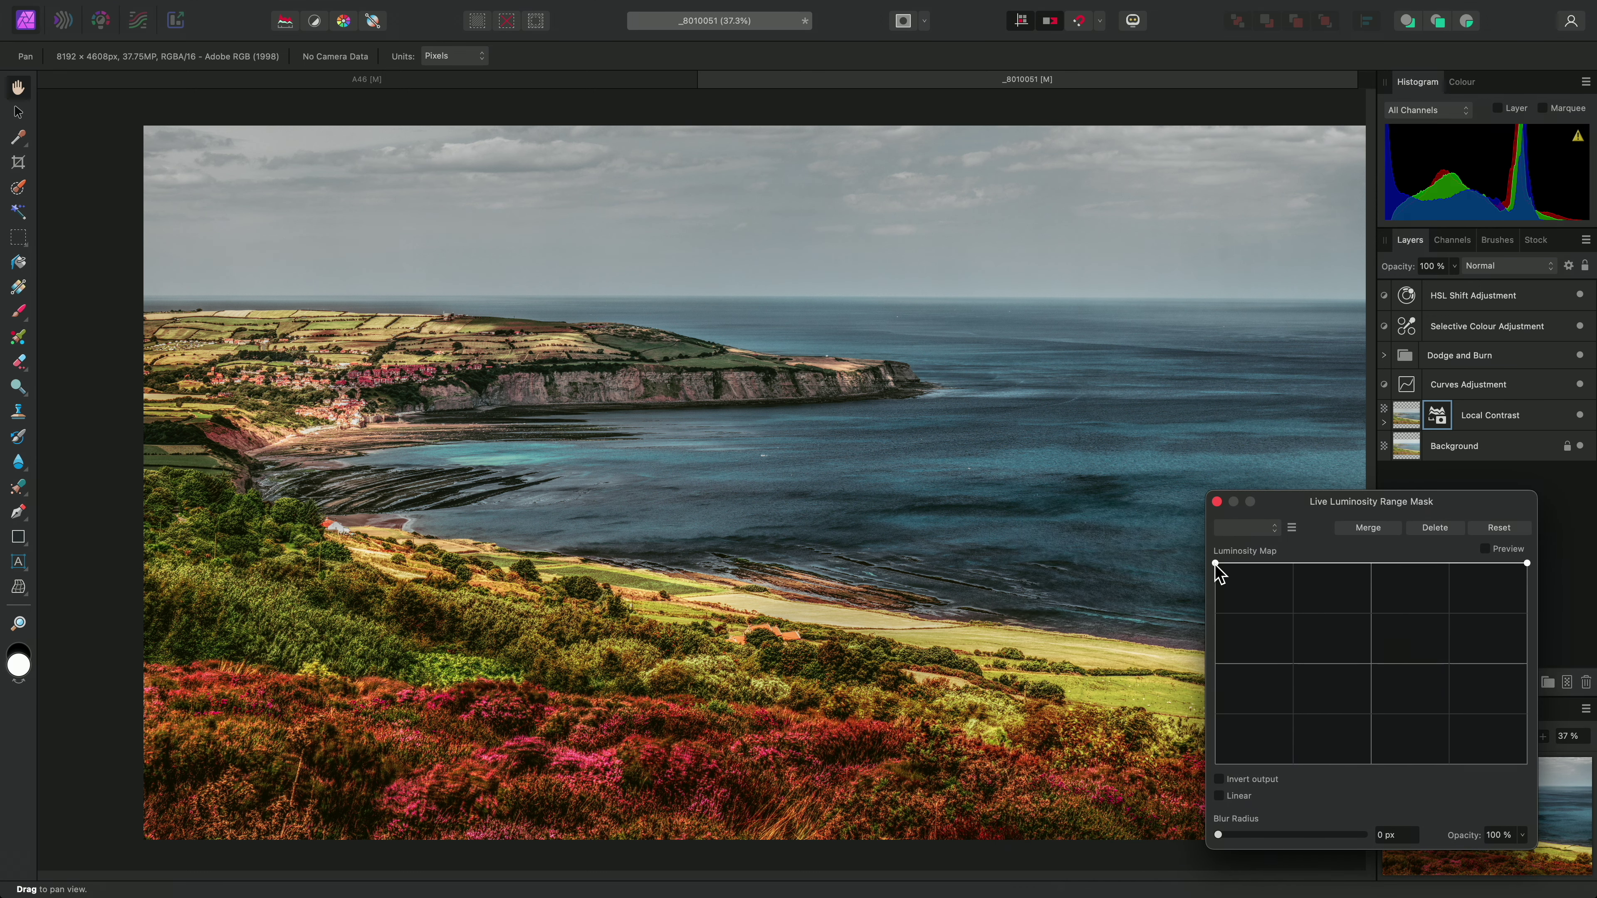
{"action": "left_click_drag", "start_coordinate": [1217, 563], "coordinate": [1221, 795]}
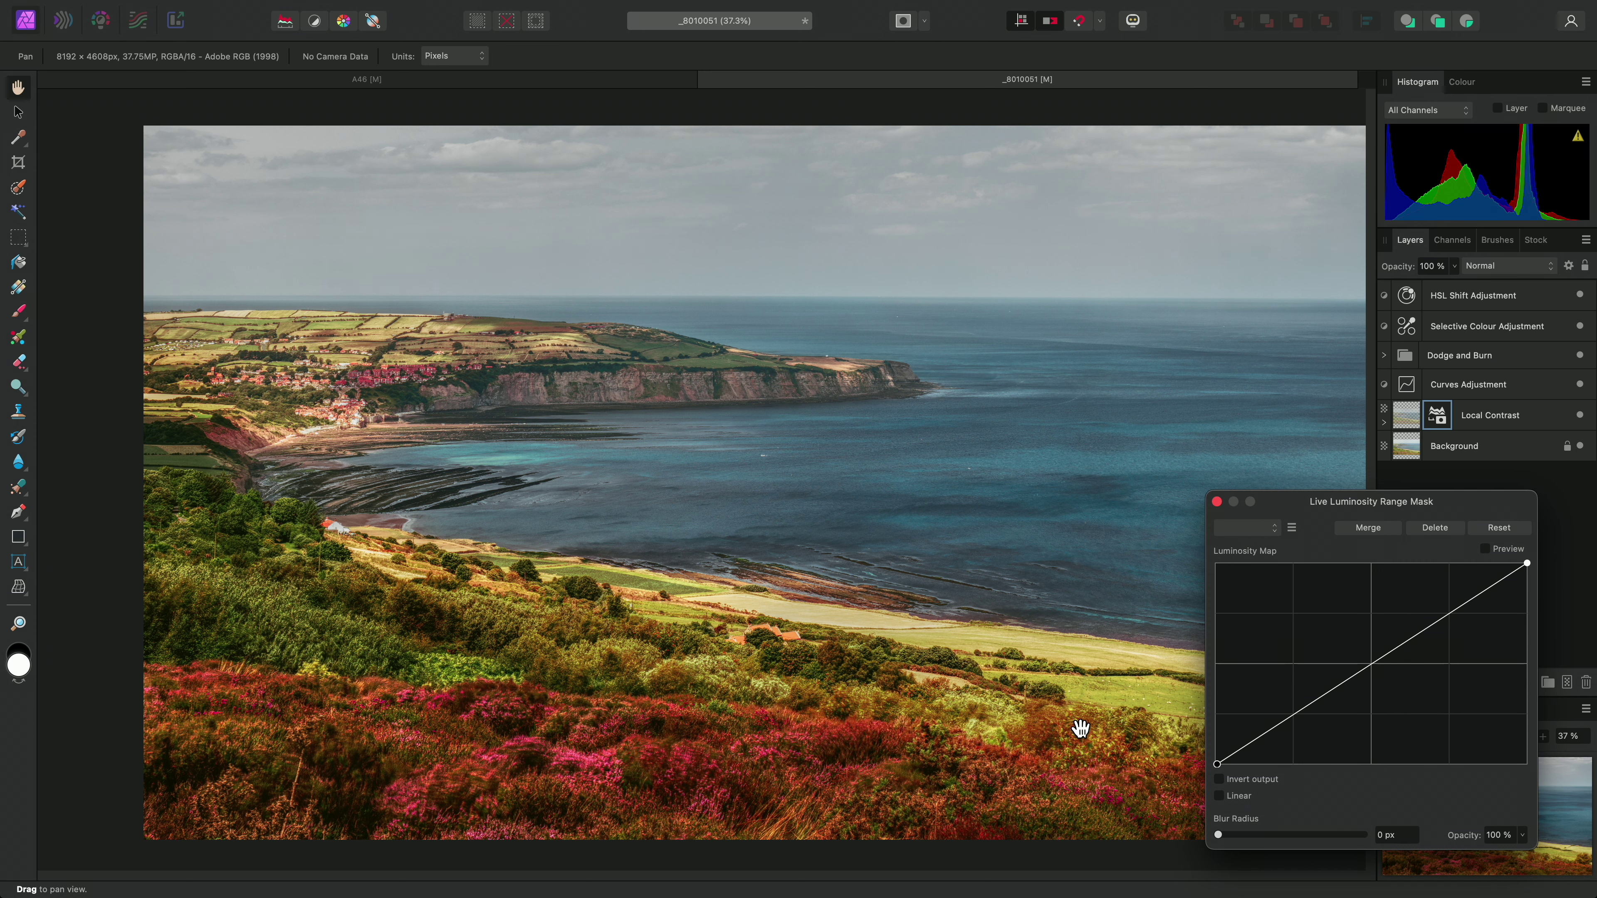
{"action": "left_click", "coordinate": [1270, 781]}
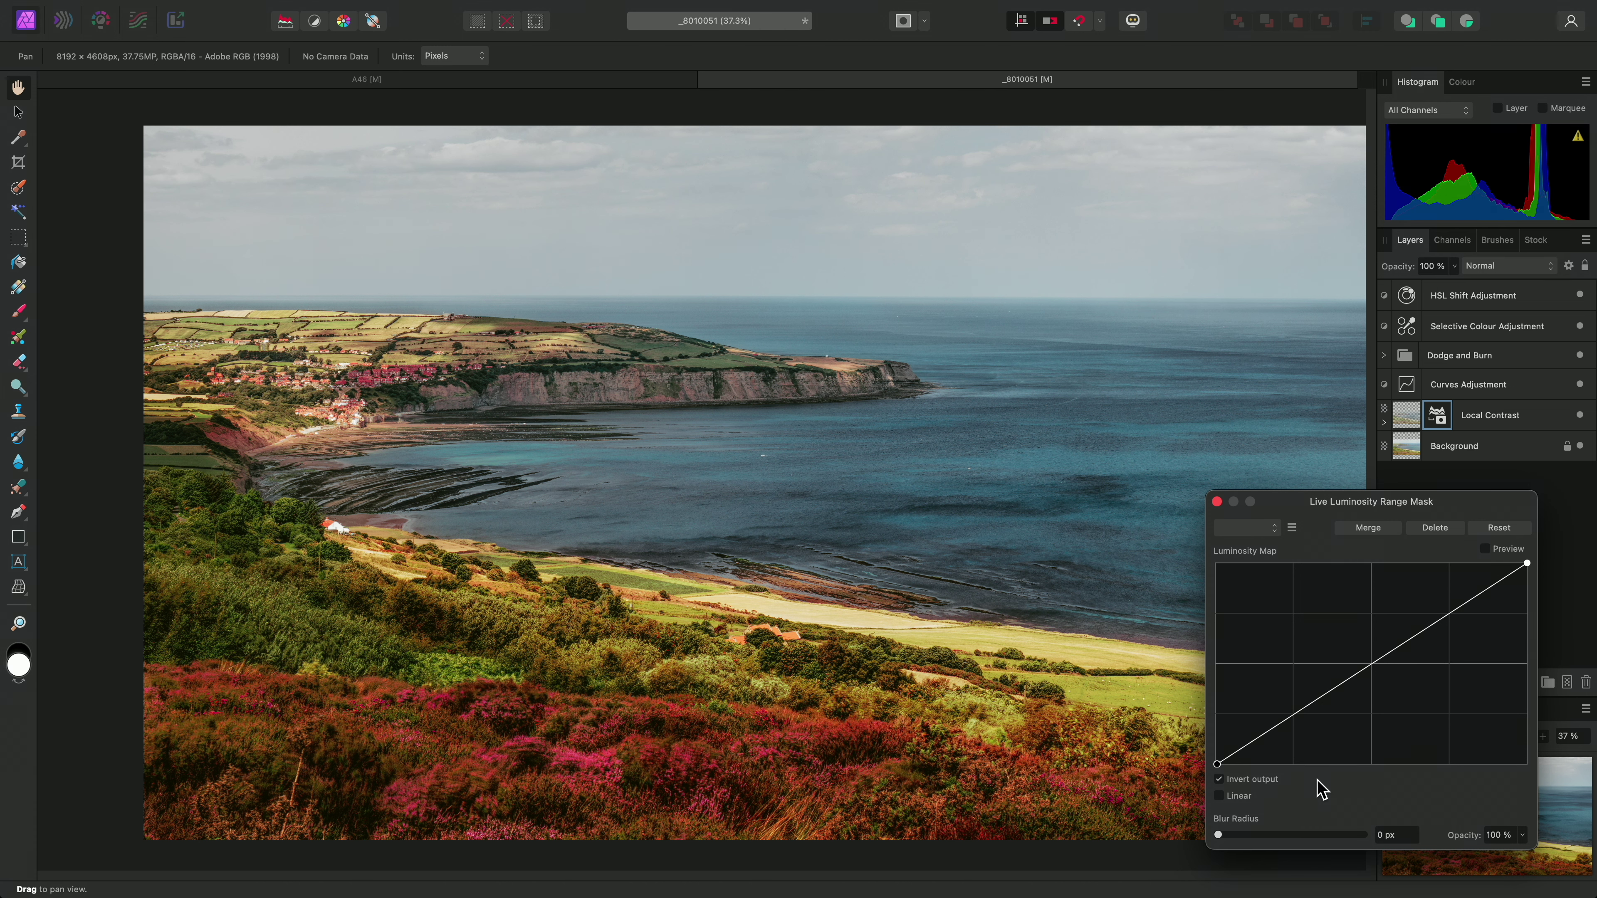
{"action": "left_click", "coordinate": [1368, 659]}
{"action": "left_click_drag", "start_coordinate": [1369, 659], "coordinate": [1372, 716]}
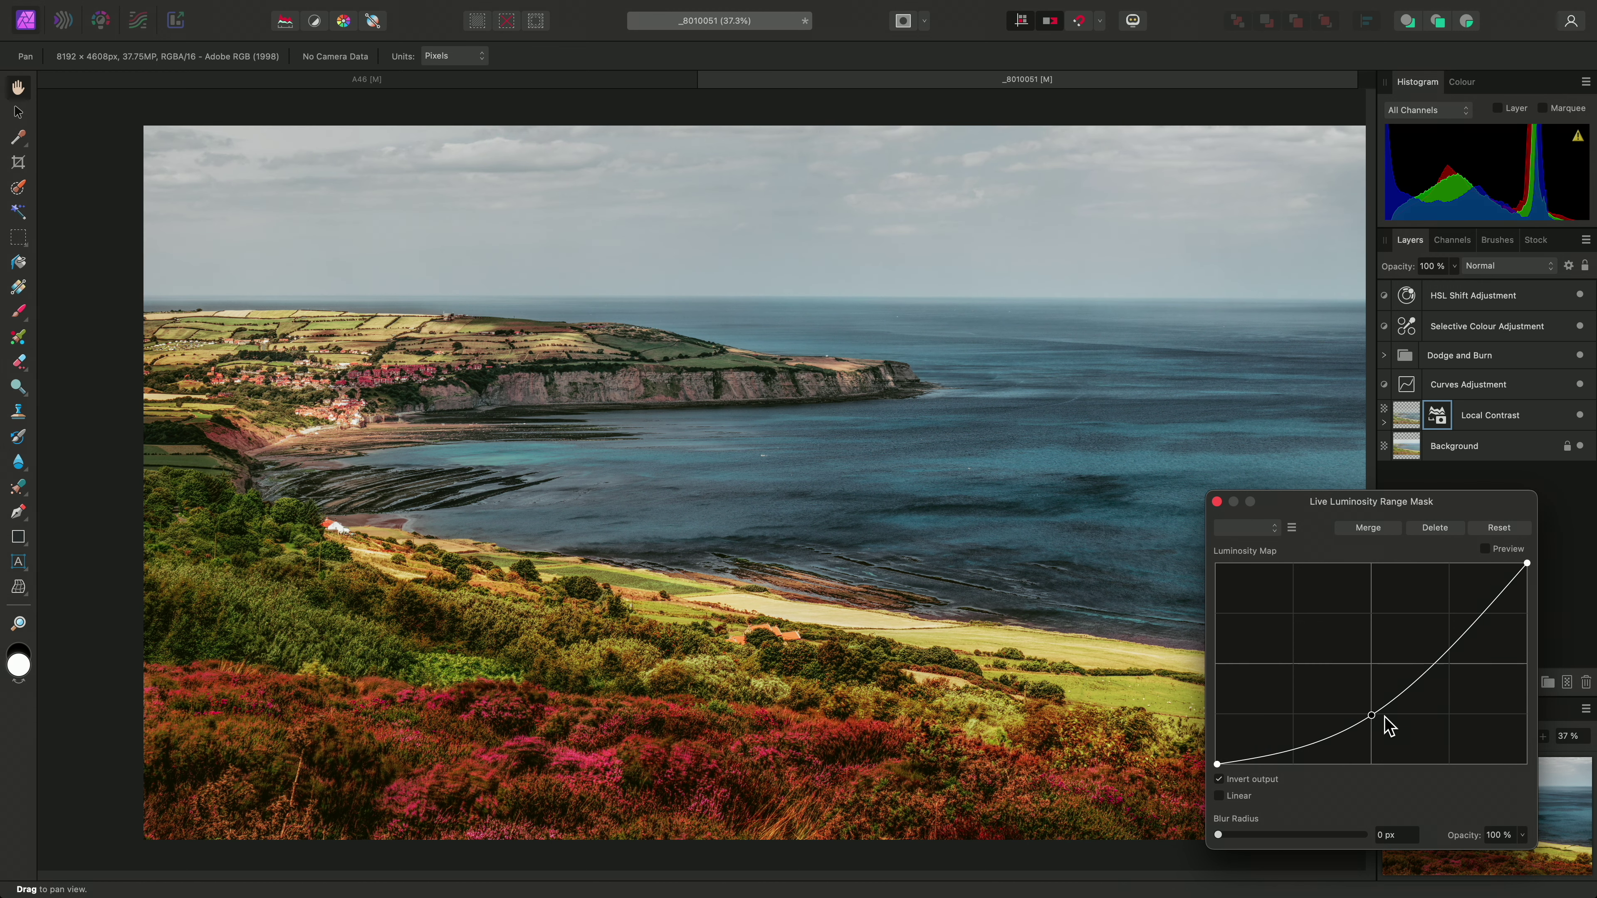
Lower the luminosity mask's Opacity slider to 50% and close the Live Luminosity Range Mask dialog
{"action": "left_click", "coordinate": [1522, 837]}
{"action": "left_click_drag", "start_coordinate": [1523, 852], "coordinate": [1453, 855]}
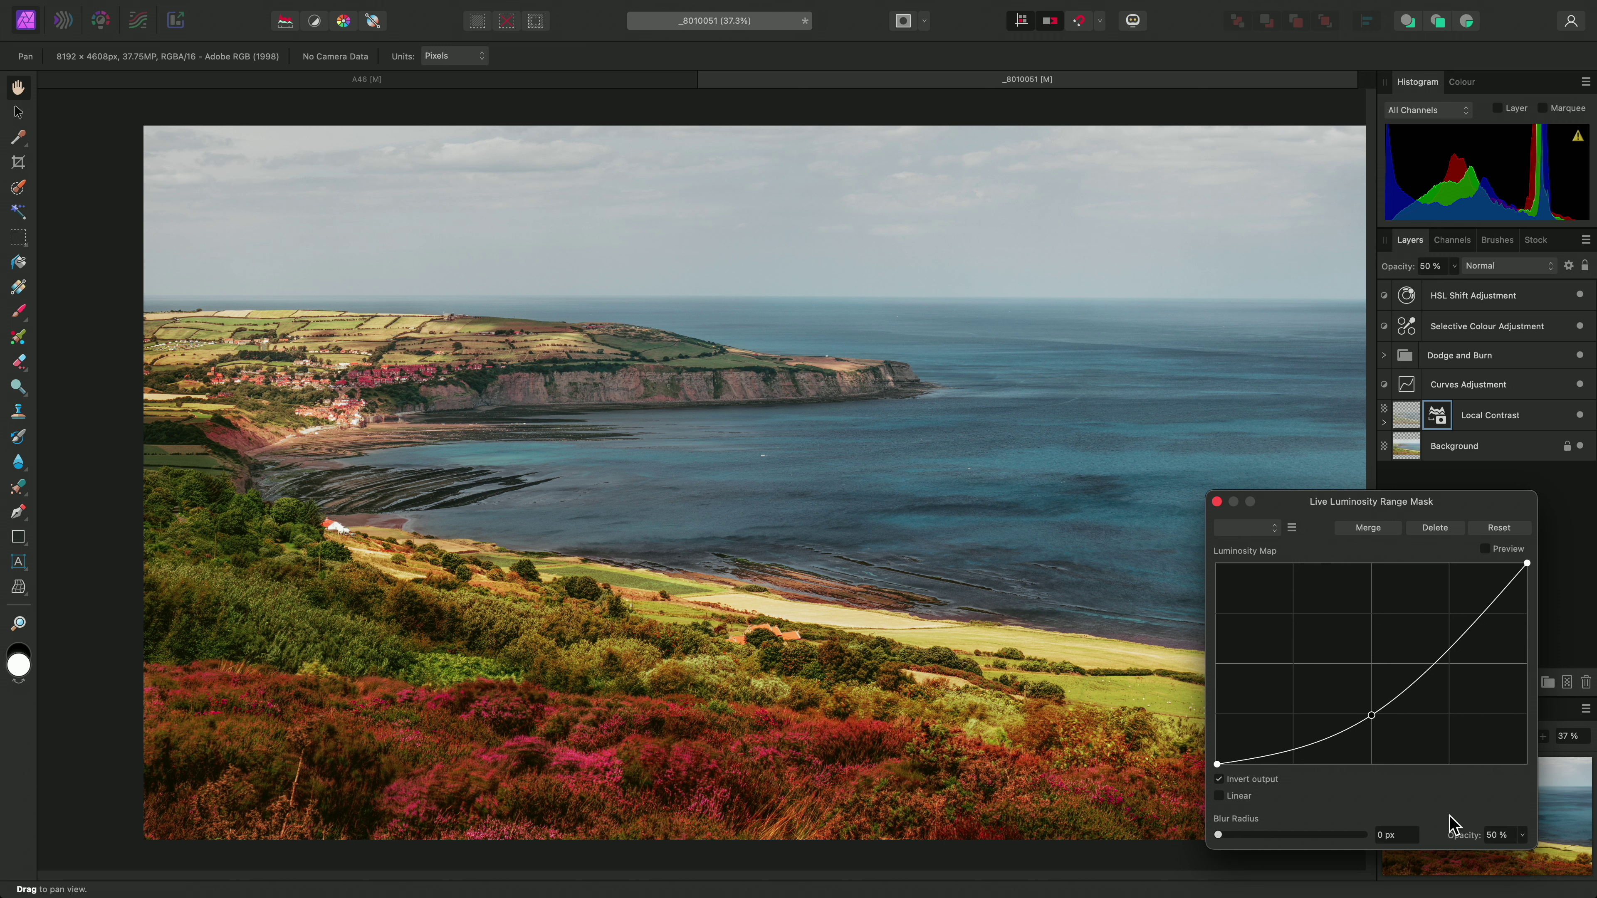
{"action": "left_click", "coordinate": [1217, 502]}
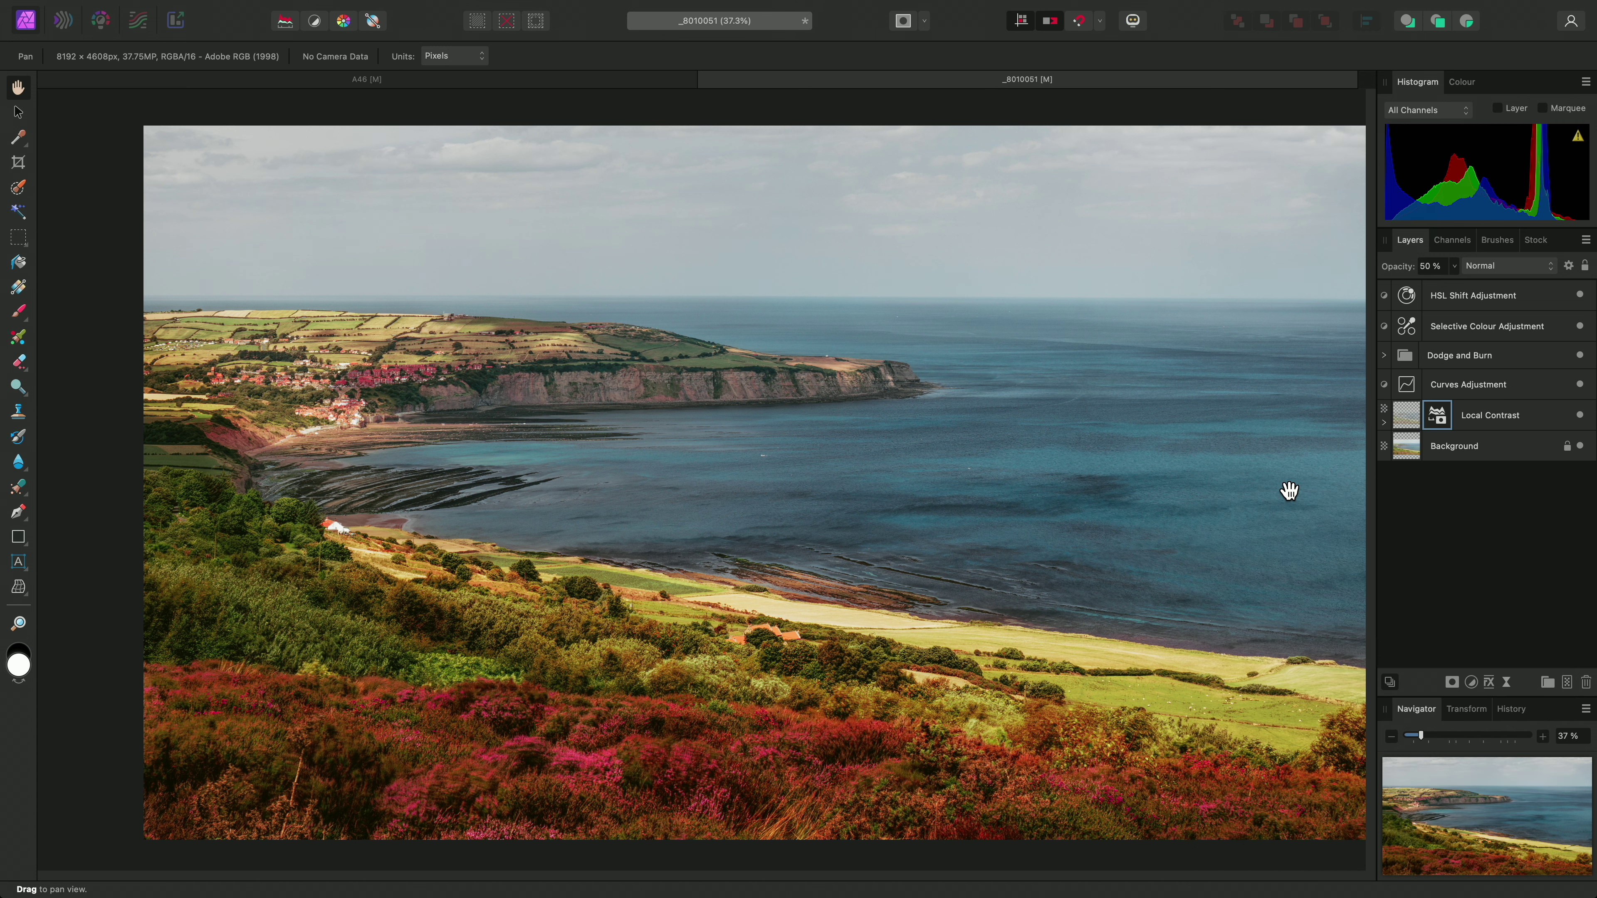
Expand Local Contrast and toggle its Luminosity Range Mask off and on twice to compare
{"action": "left_click", "coordinate": [1384, 421]}
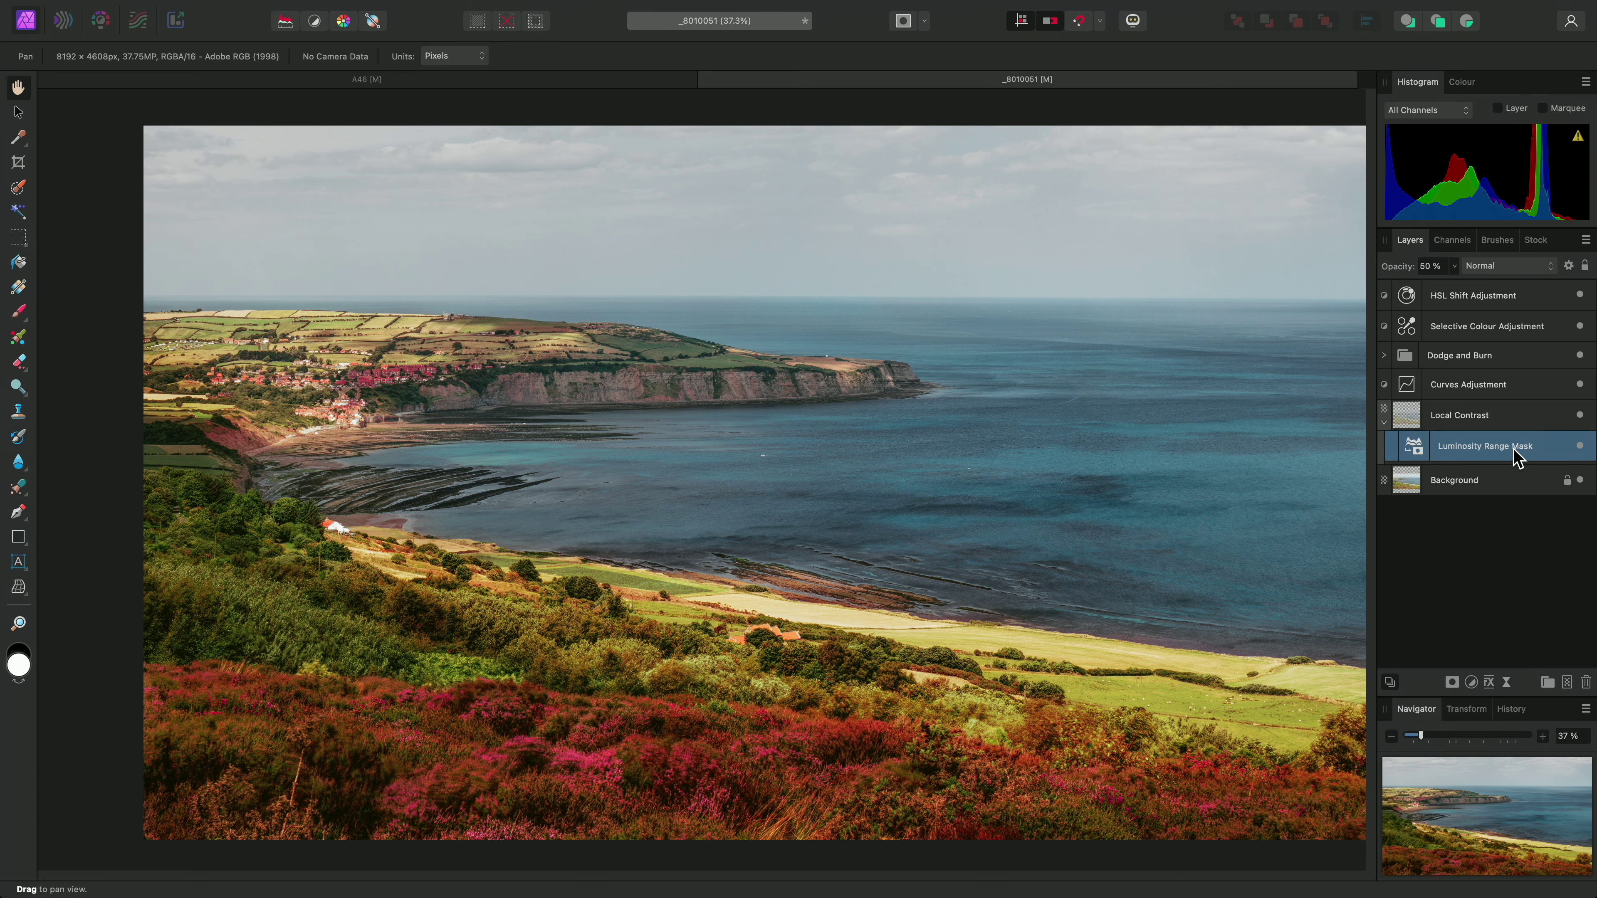
{"action": "left_click", "coordinate": [1580, 446]}
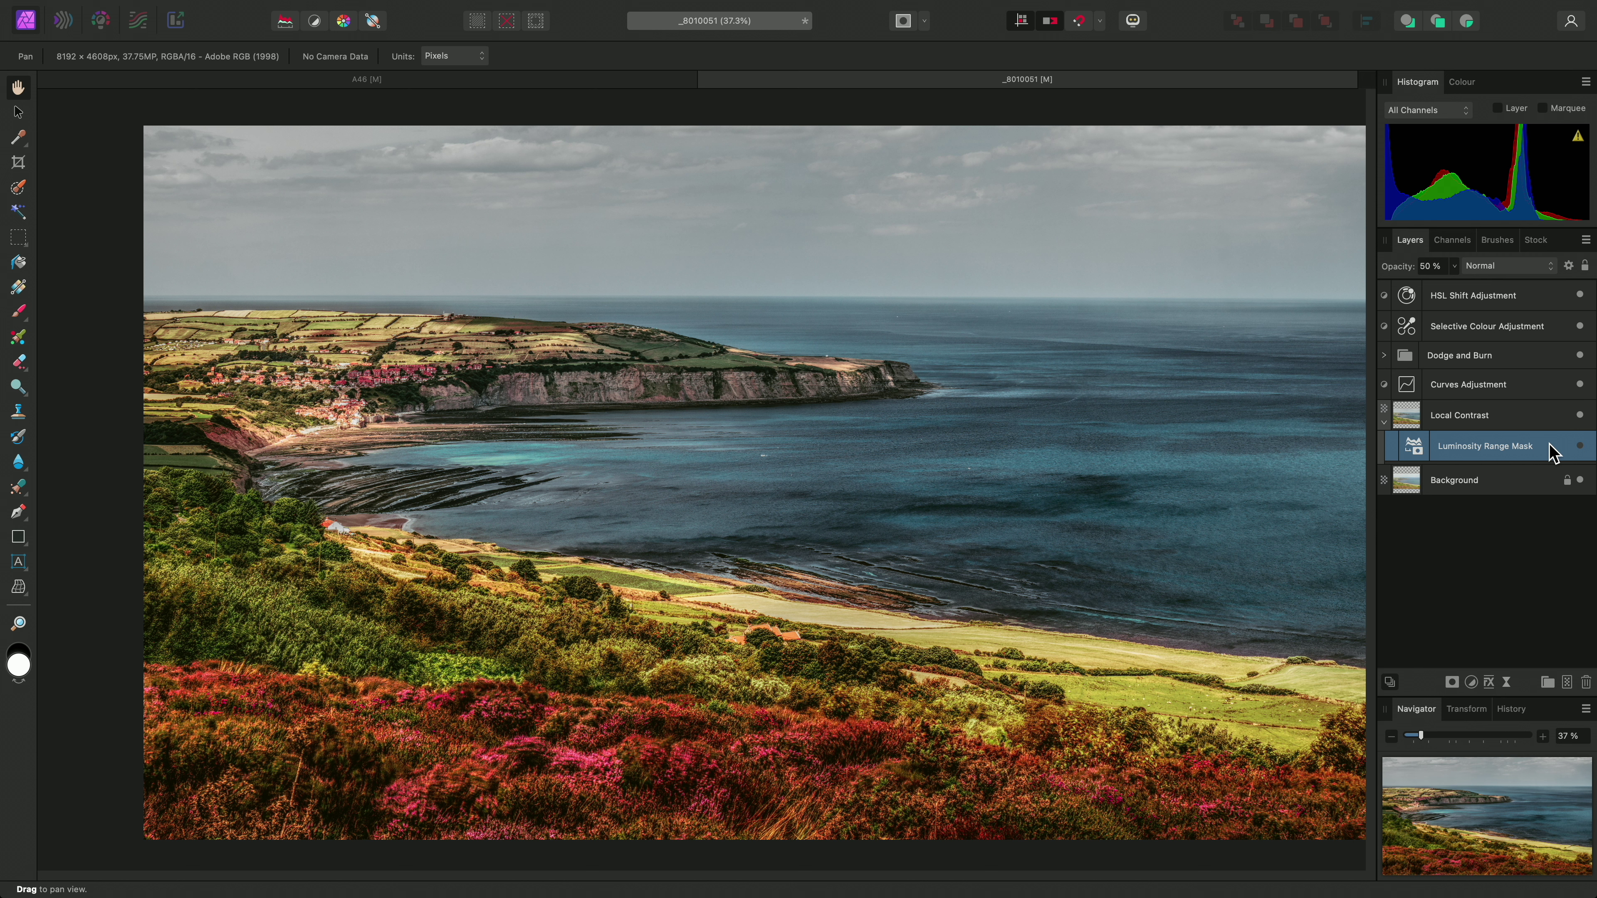
{"action": "left_click", "coordinate": [1580, 446]}
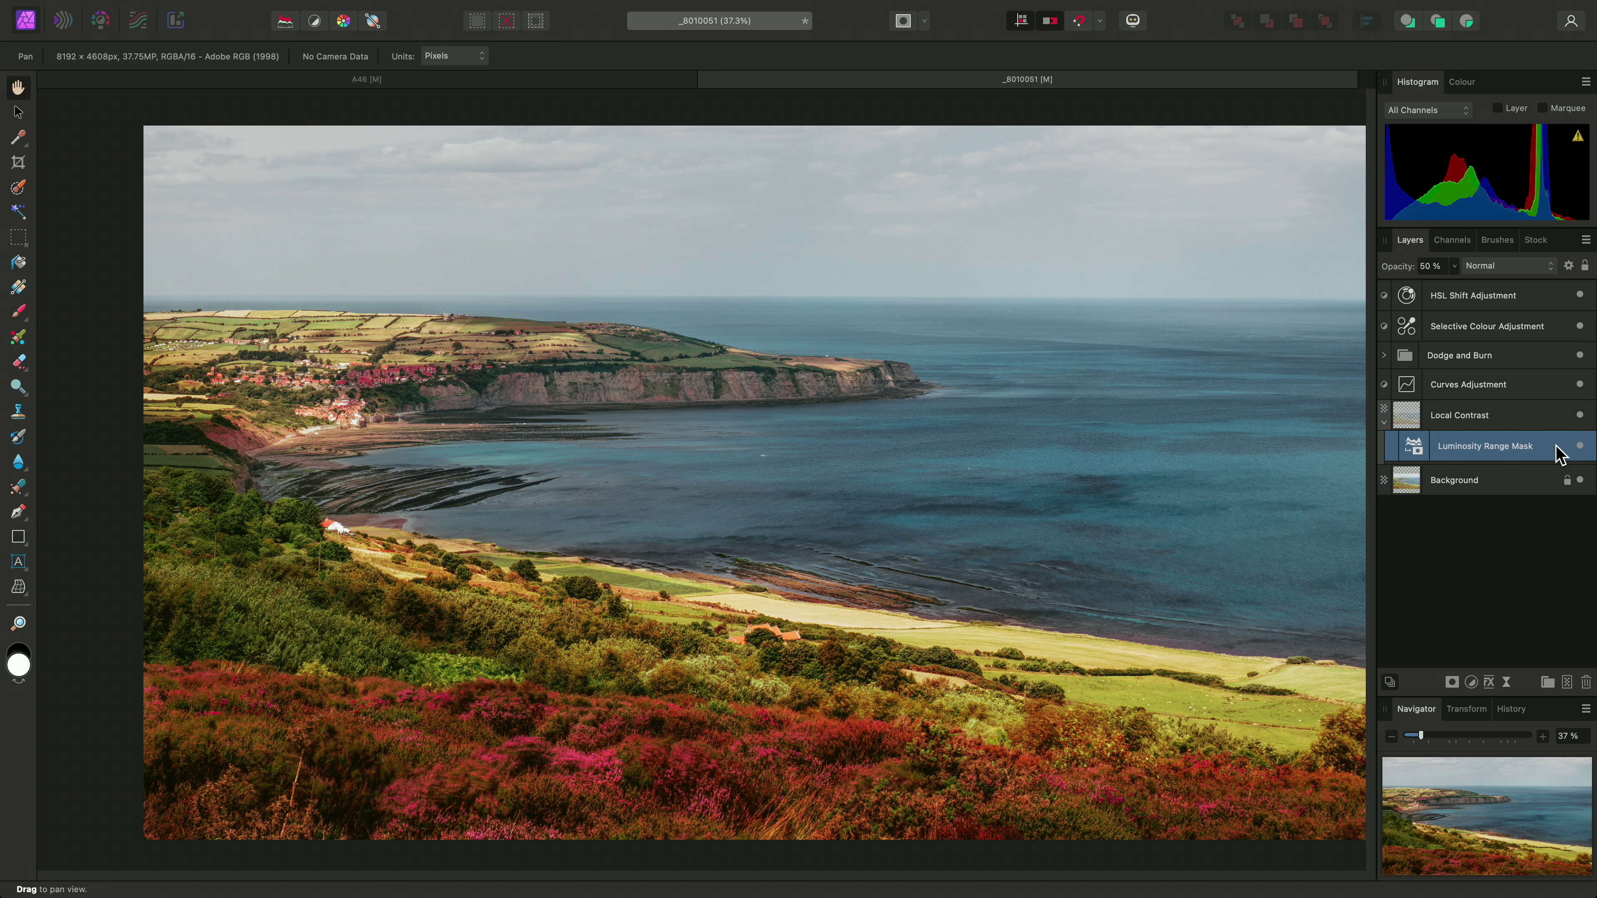
{"action": "left_click", "coordinate": [1580, 415]}
{"action": "left_click", "coordinate": [1580, 415]}
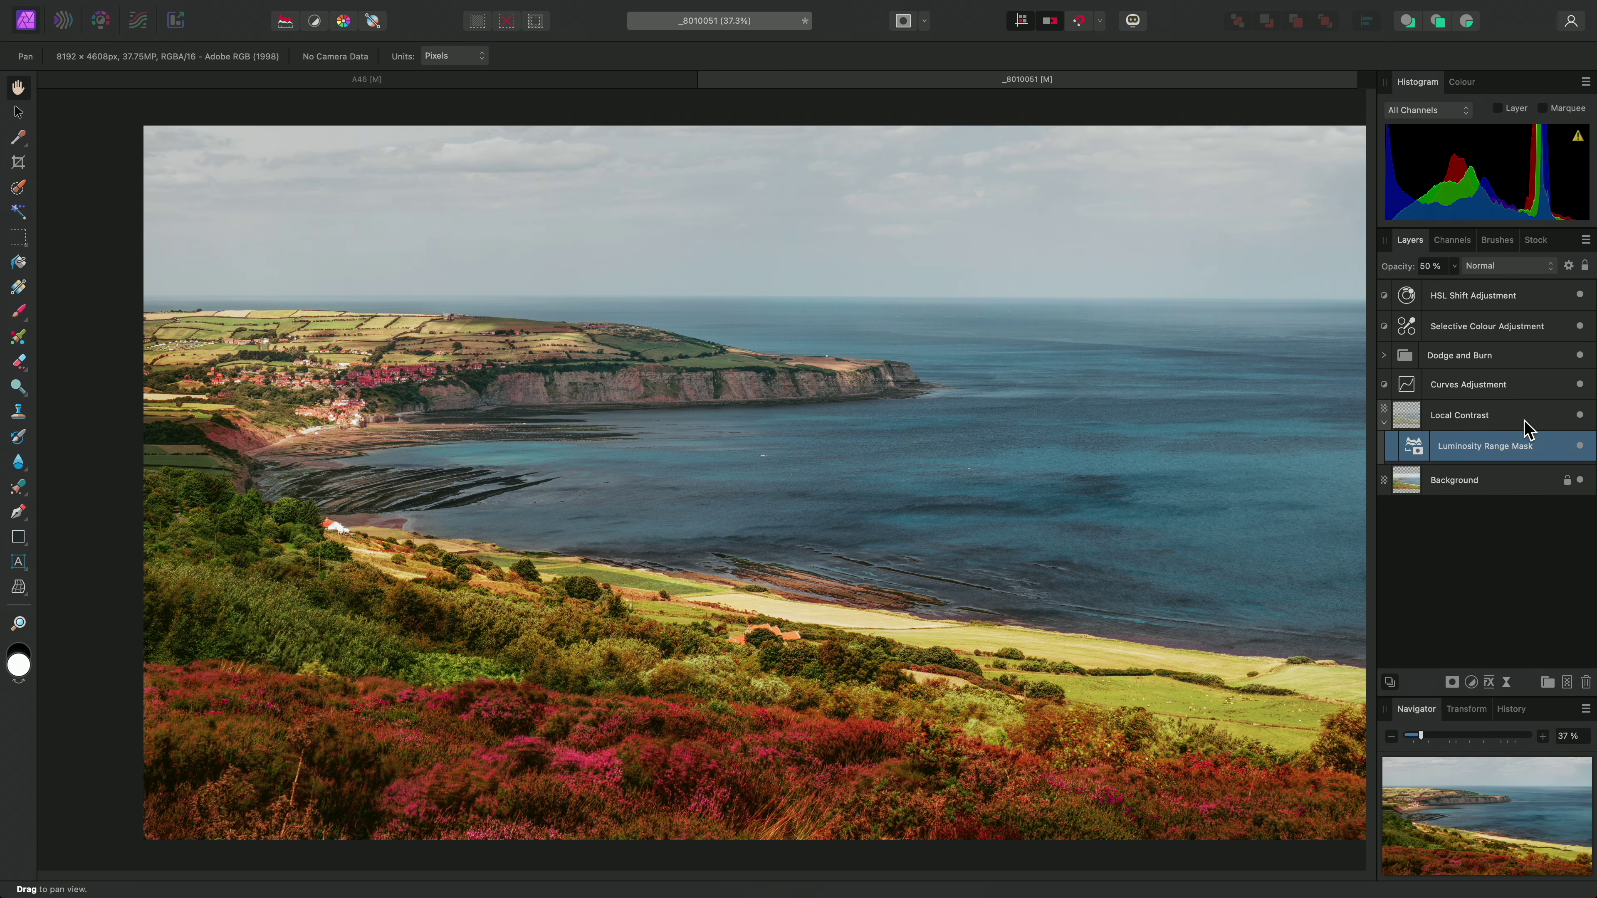